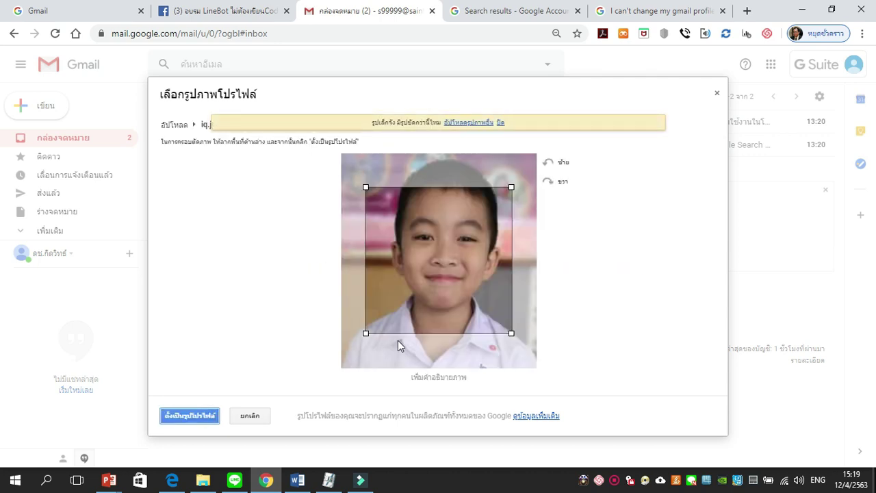
Step: Crop the photo to the boy's head and shoulders and set it as the profile picture
left_click_drag(416, 297, 420, 274)
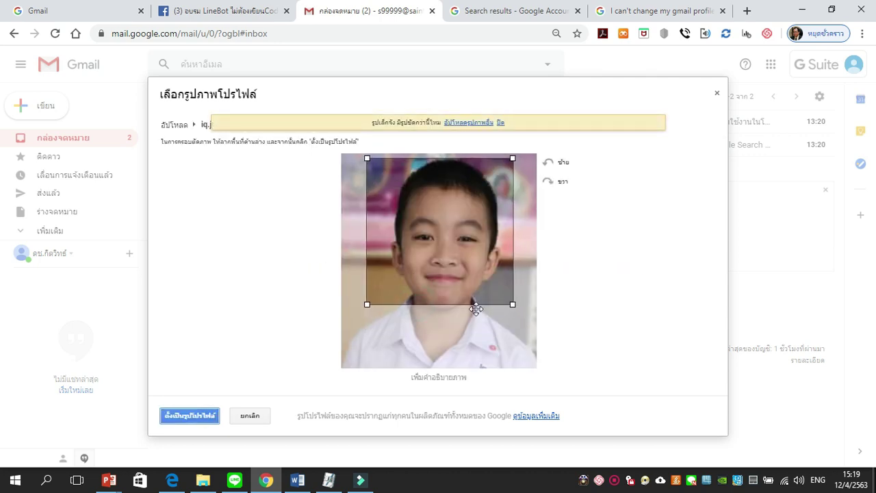
left_click_drag(516, 306, 524, 347)
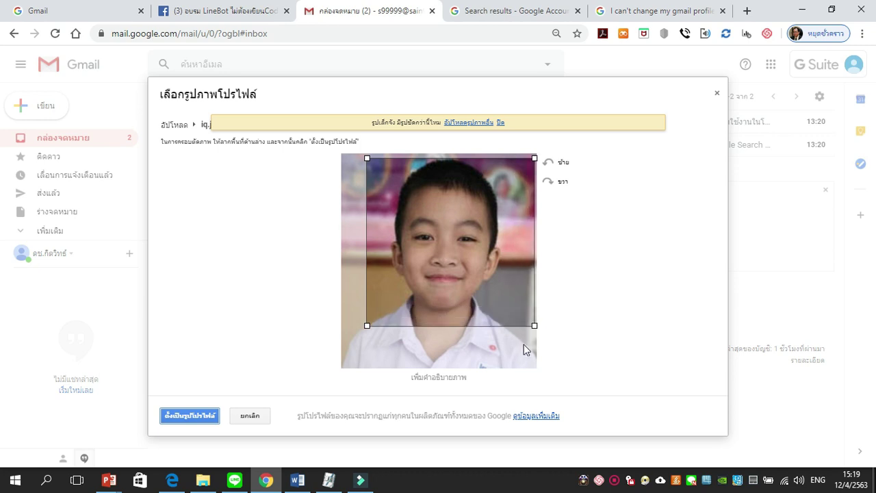
left_click_drag(513, 293, 507, 290)
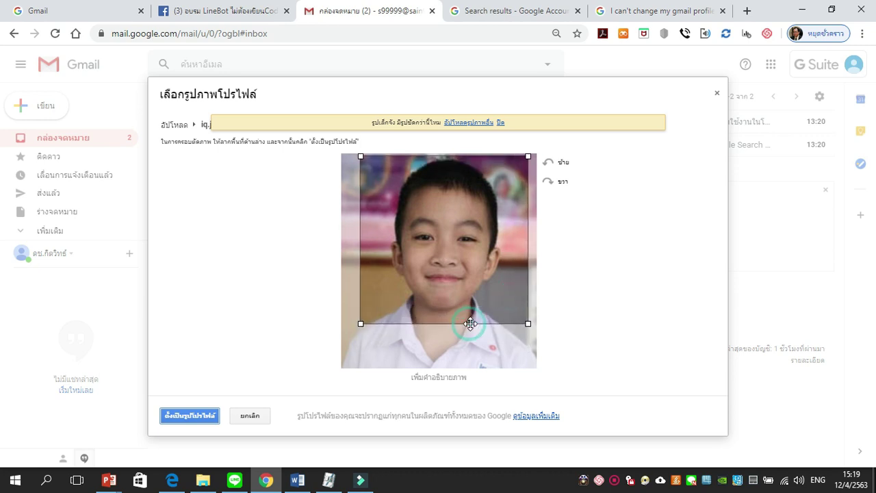
left_click_drag(526, 322, 524, 347)
left_click_drag(517, 315, 511, 313)
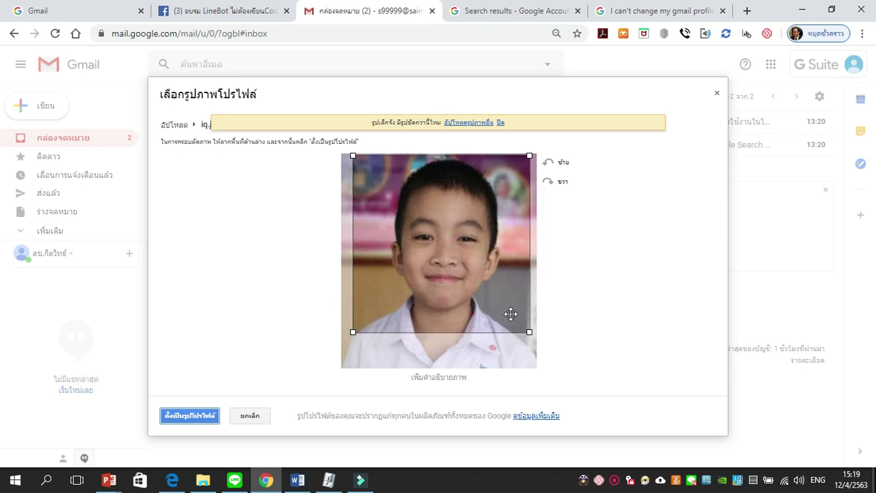
left_click(196, 419)
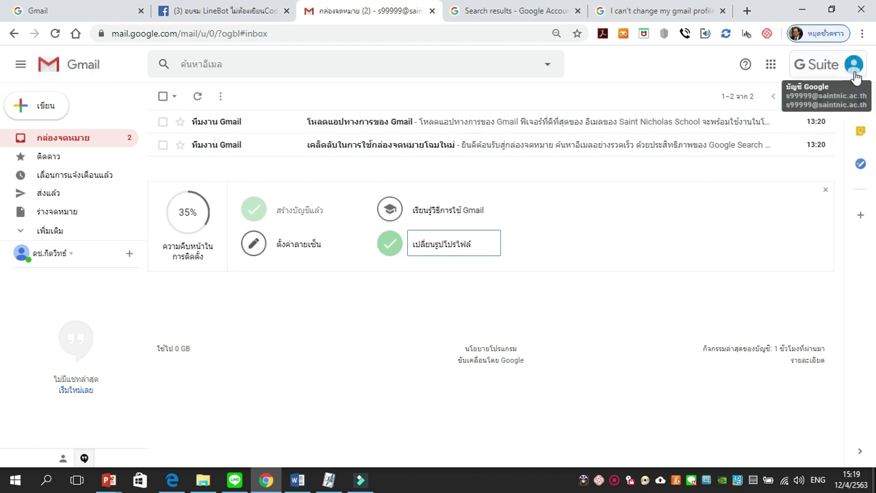
Step: Go to classroom.google.com in the same tab by typing 'cla' in the address bar
left_click(374, 299)
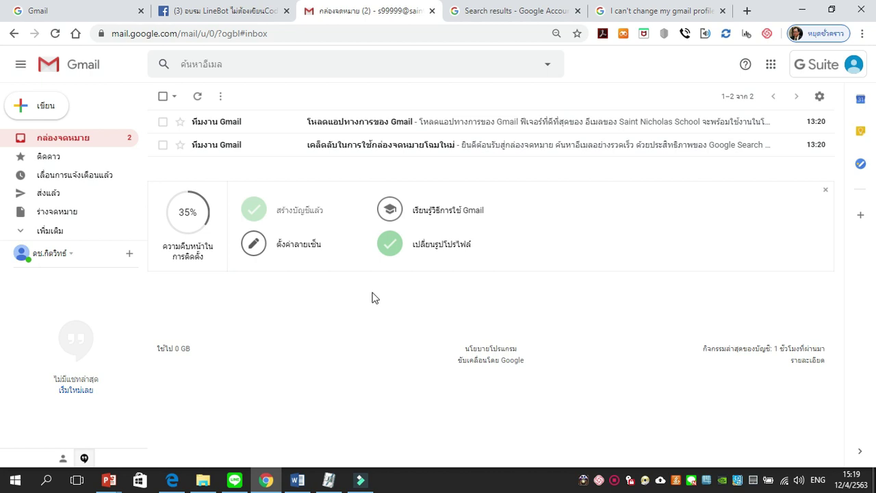
left_click(337, 31)
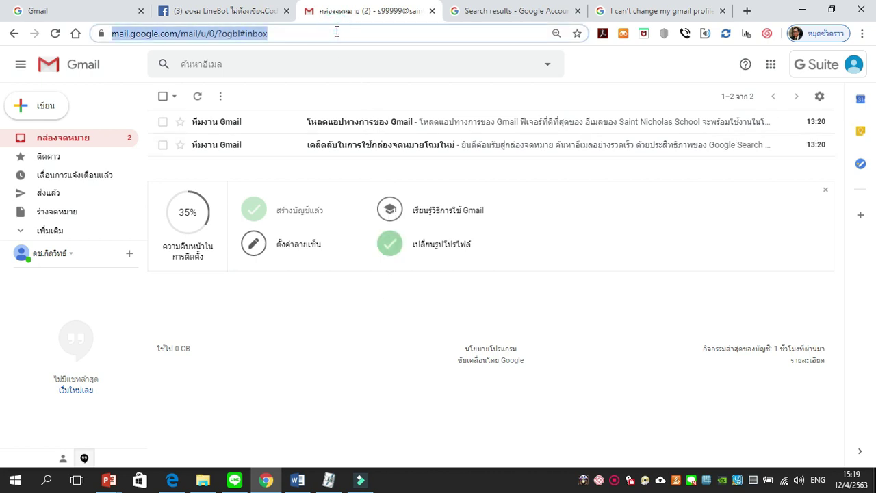
type("cla")
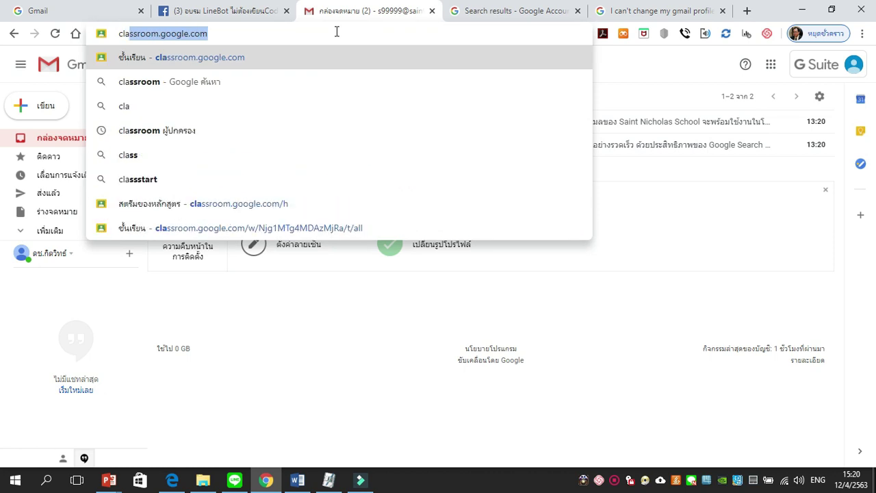
key("Return")
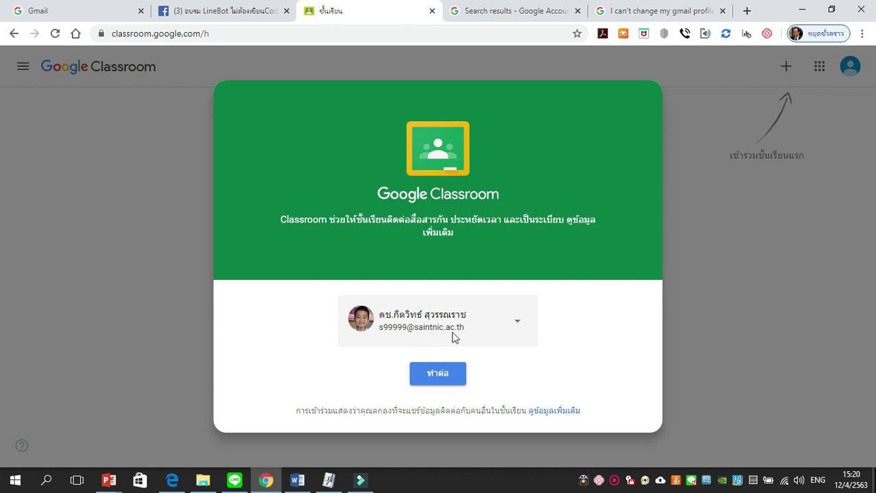
Step: Continue with the student's school account, choose the student role, and start joining a class
left_click(541, 375)
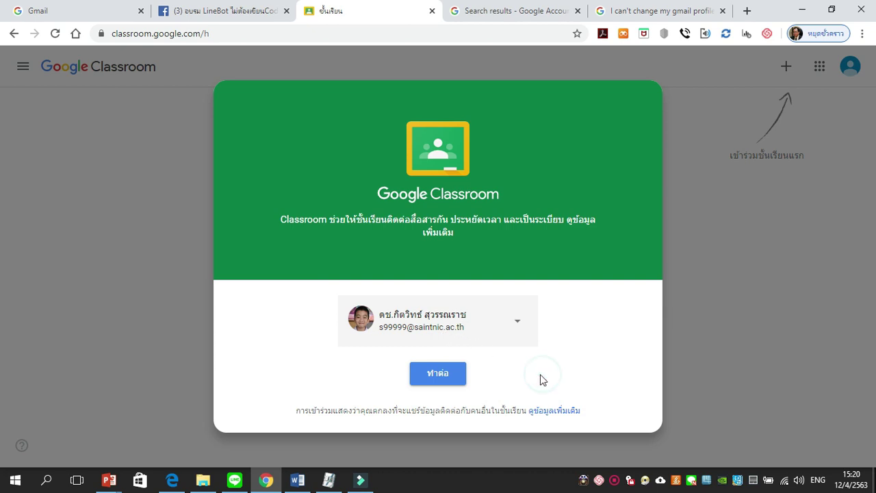
left_click(440, 377)
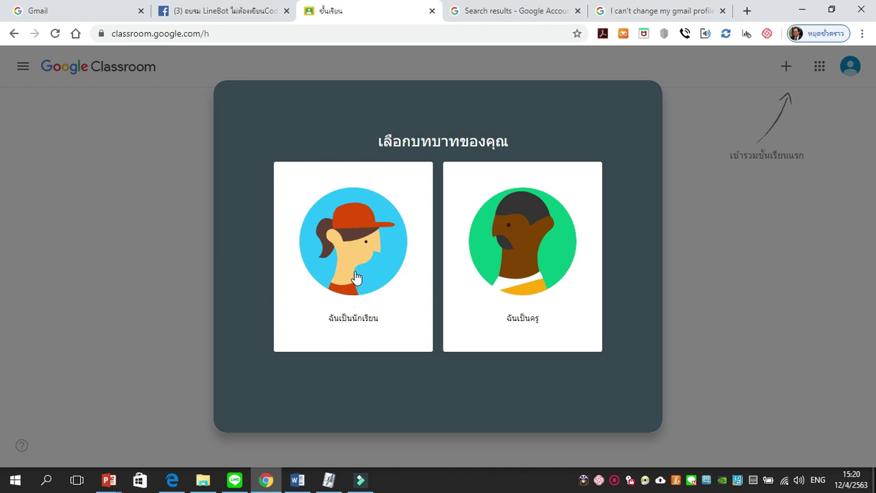
left_click(356, 276)
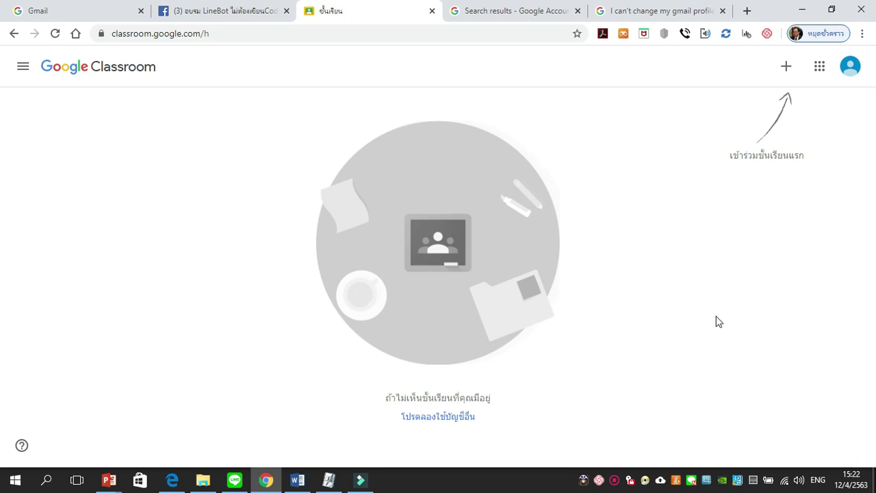
left_click(784, 69)
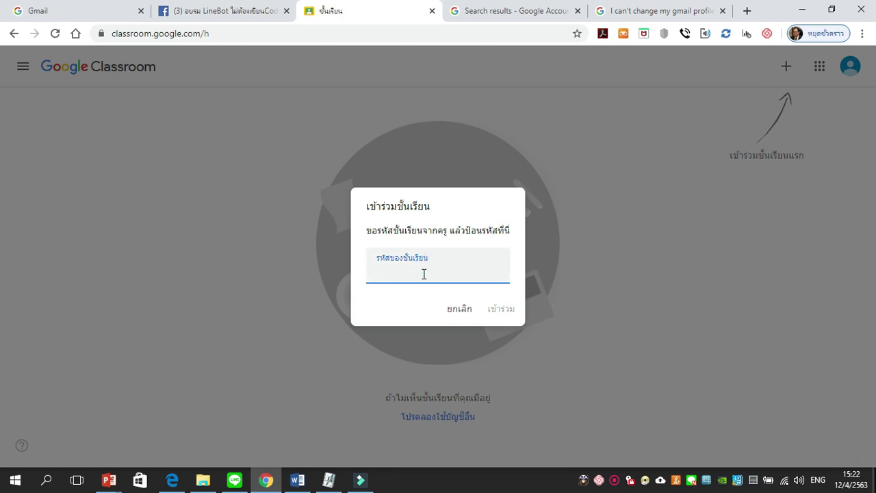
Step: Paste the teacher's class code and join the class วิทยาศาสตร์ ป.4
right_click(424, 276)
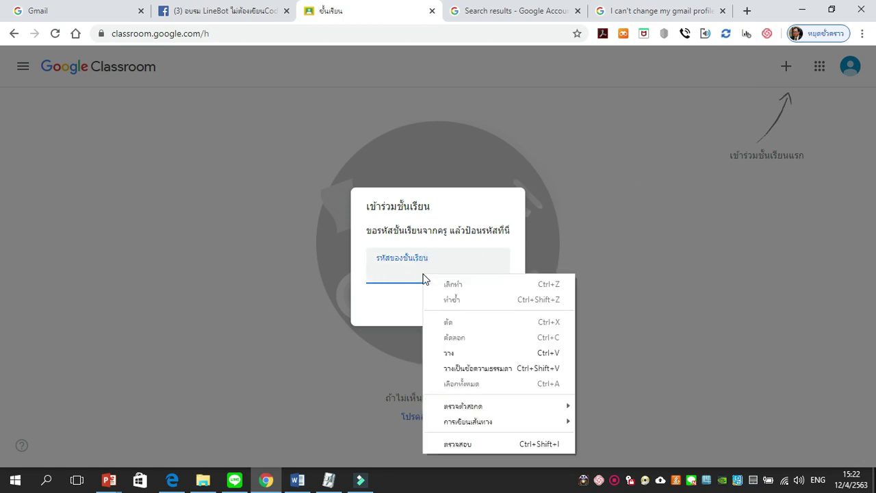
left_click(450, 354)
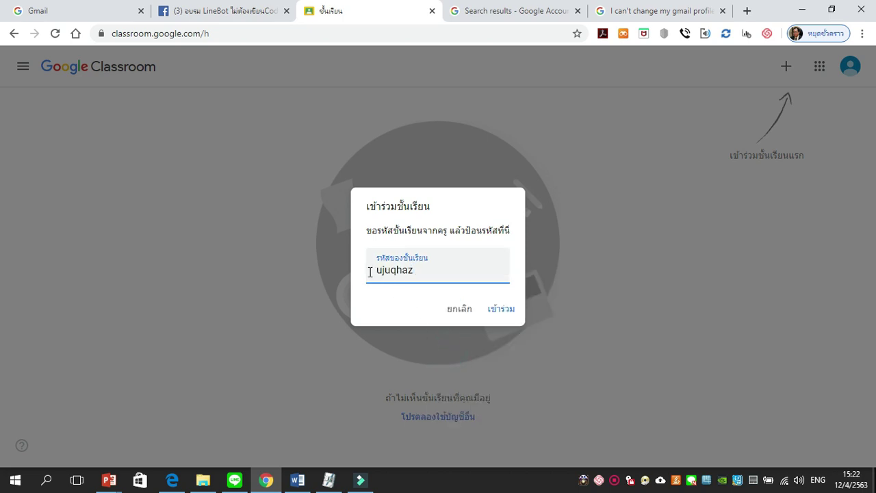
left_click(500, 313)
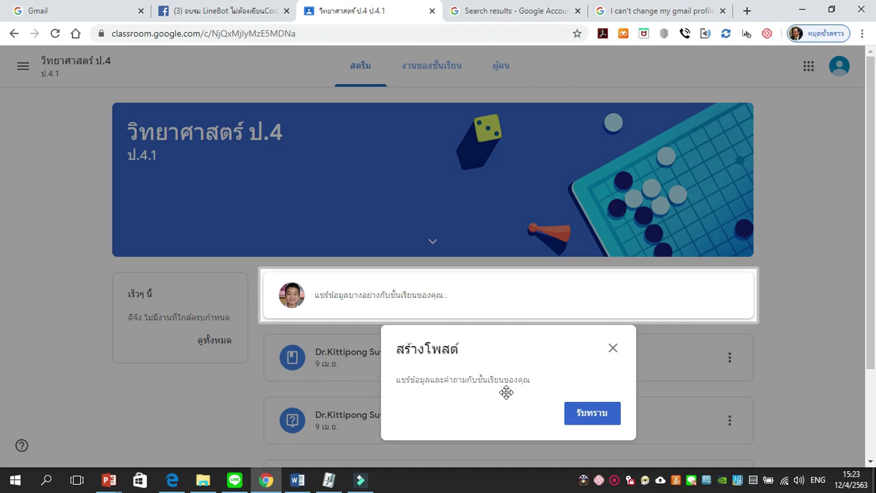
Step: Dismiss the Create post tip and go to the class's Classwork page
left_click(593, 419)
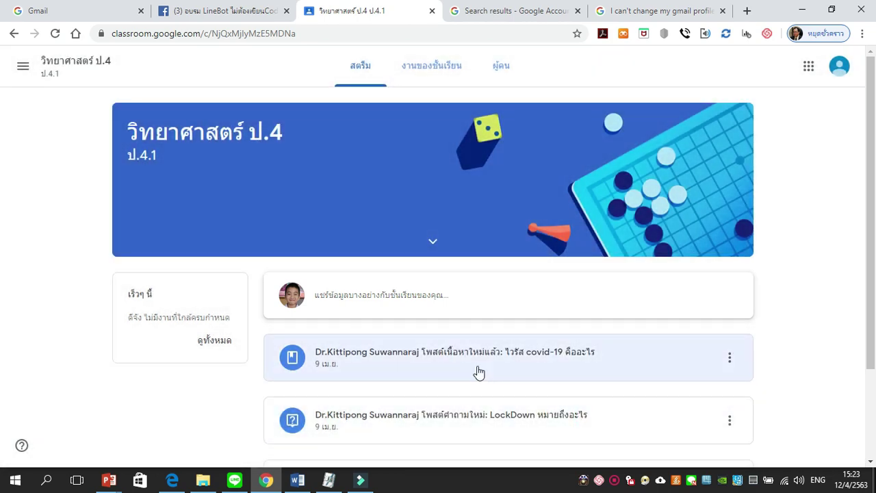
scroll(510, 351, "down", 2)
scroll(514, 363, "up", 2)
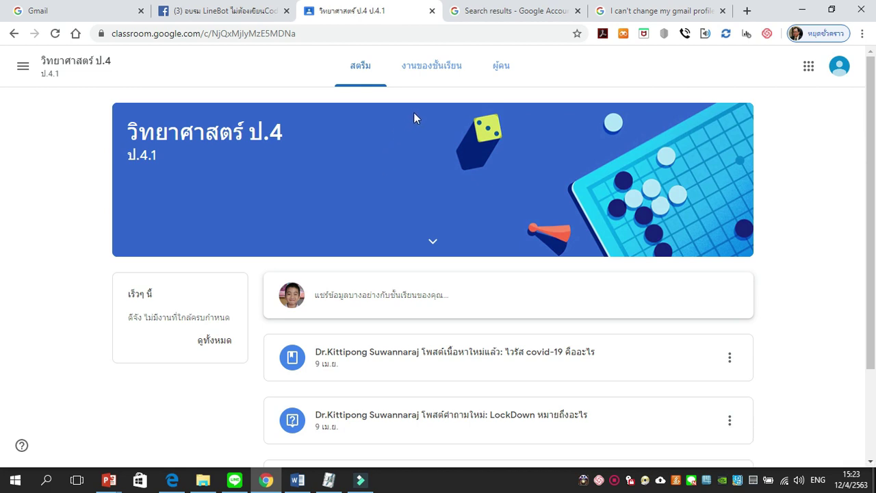
left_click(438, 68)
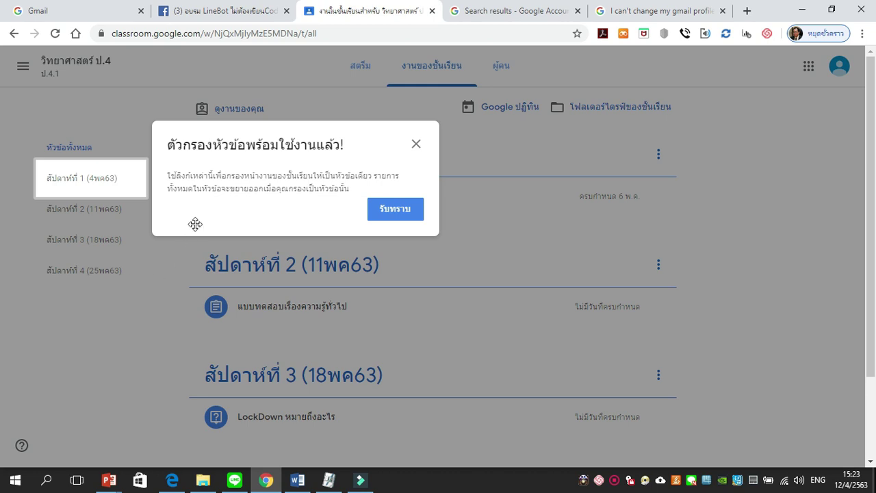
Step: Dismiss the topic tip and view the week 1 self-introduction assignment's details
left_click(395, 210)
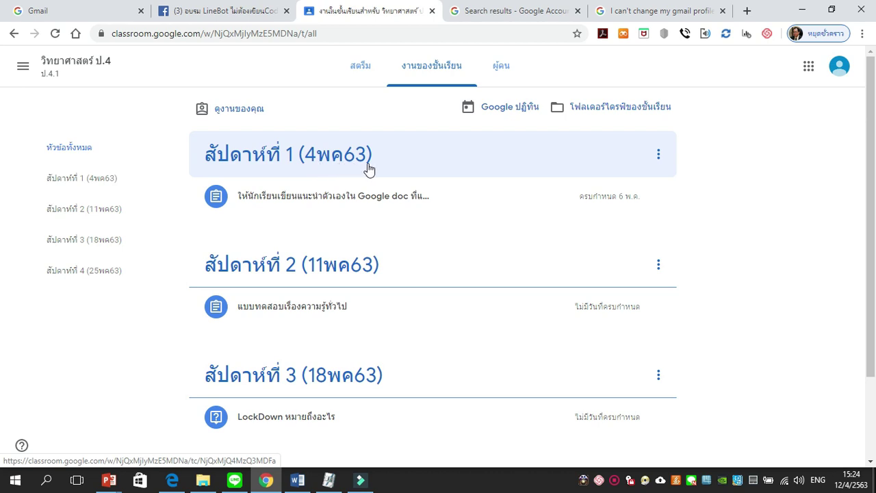
left_click(299, 212)
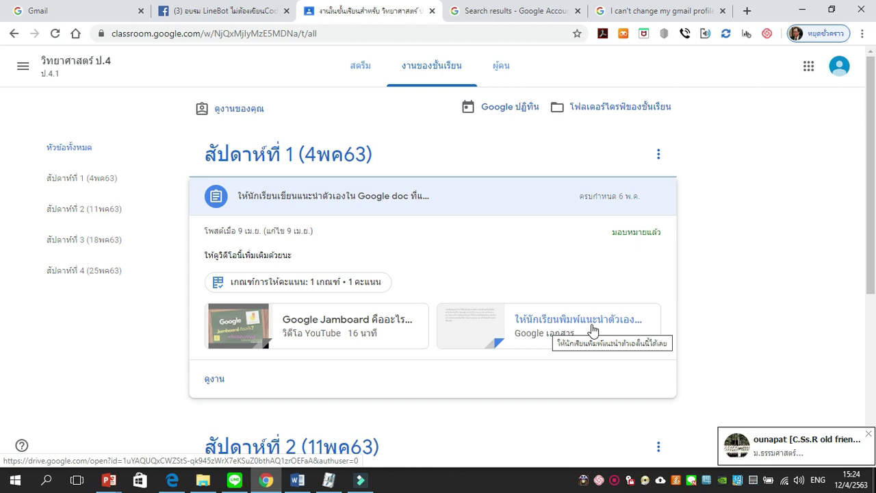
left_click(219, 386)
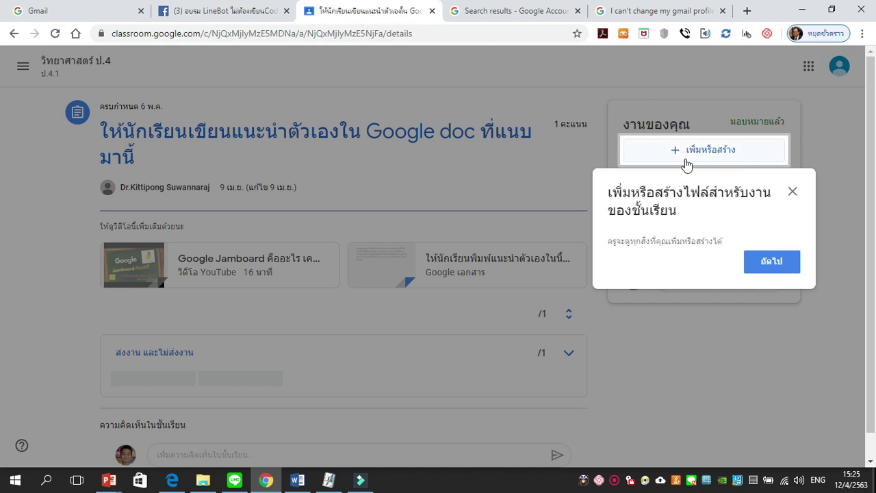
Step: Dismiss the files tip and open the attached self-introduction Google Doc
left_click(770, 262)
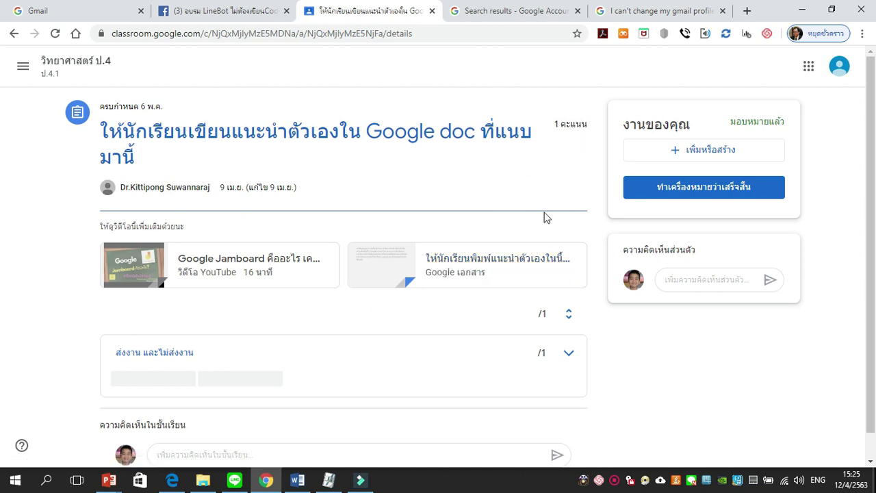
left_click(516, 264)
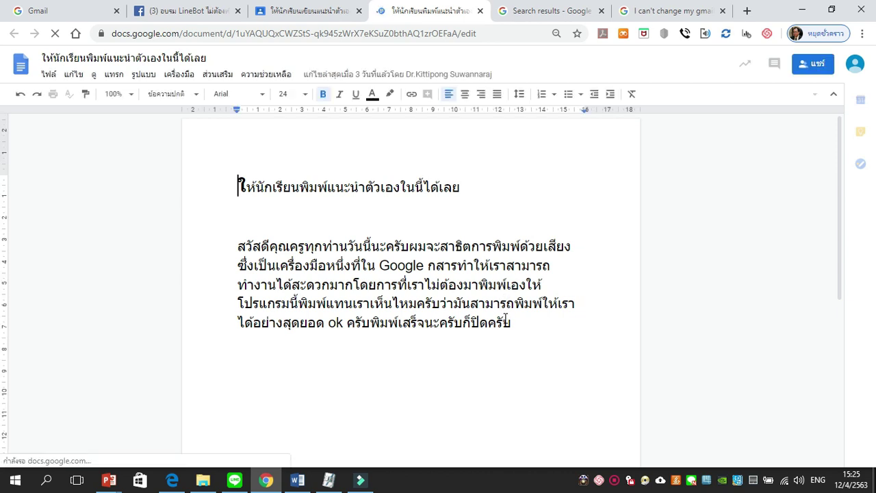
Step: Dismiss the activity-dashboard notice and start a new line after the last paragraph
left_click(493, 342)
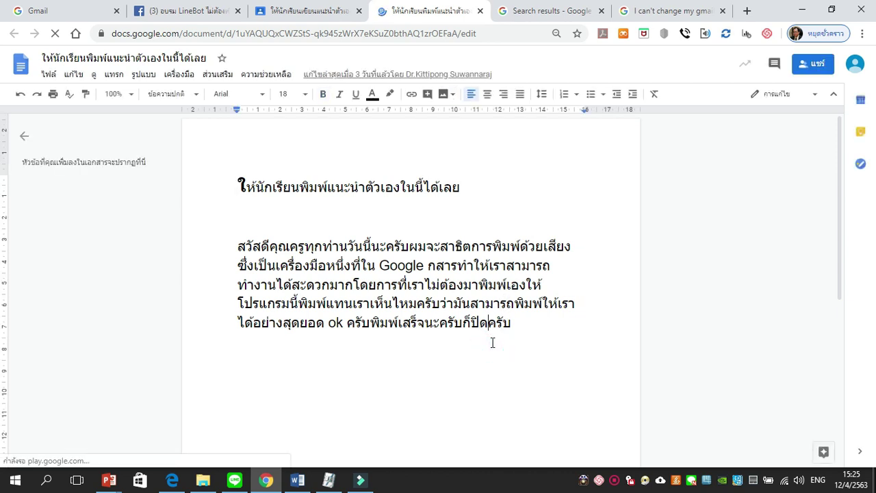
left_click(488, 346)
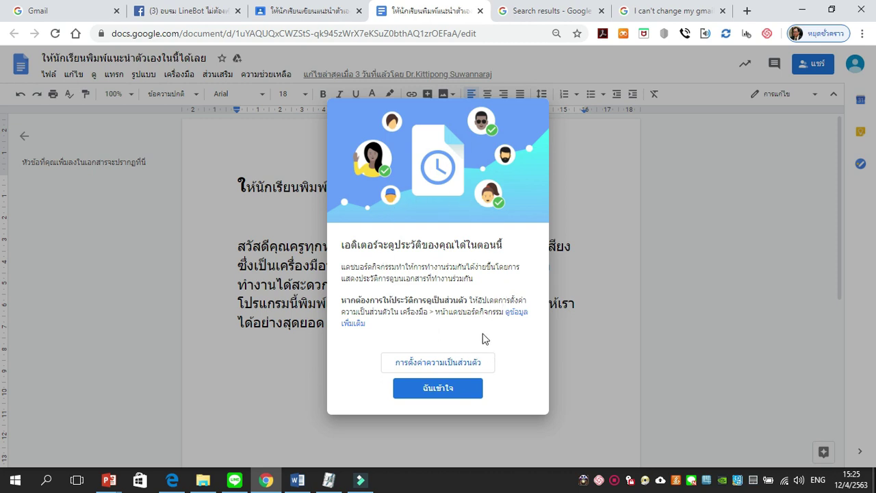
left_click(465, 397)
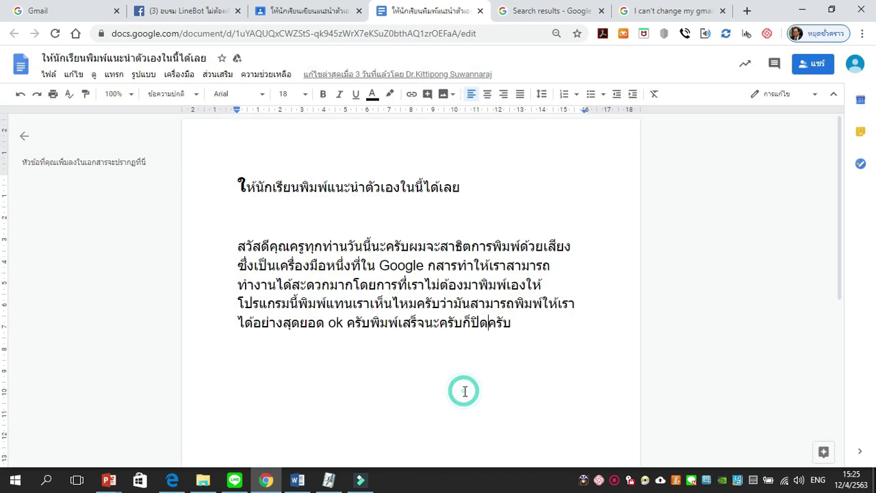
left_click(524, 334)
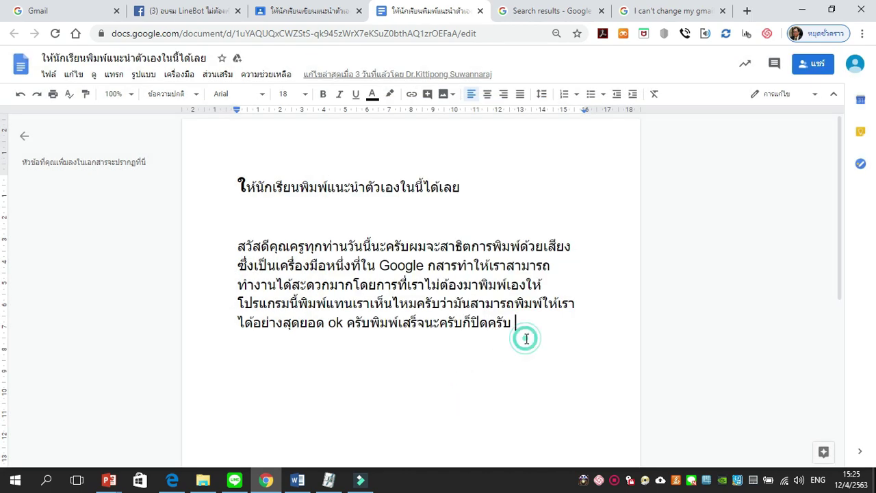
key("Return")
key("Return")
Step: Type the student's full name, nickname and class number 4, then start a new line
key("grave")
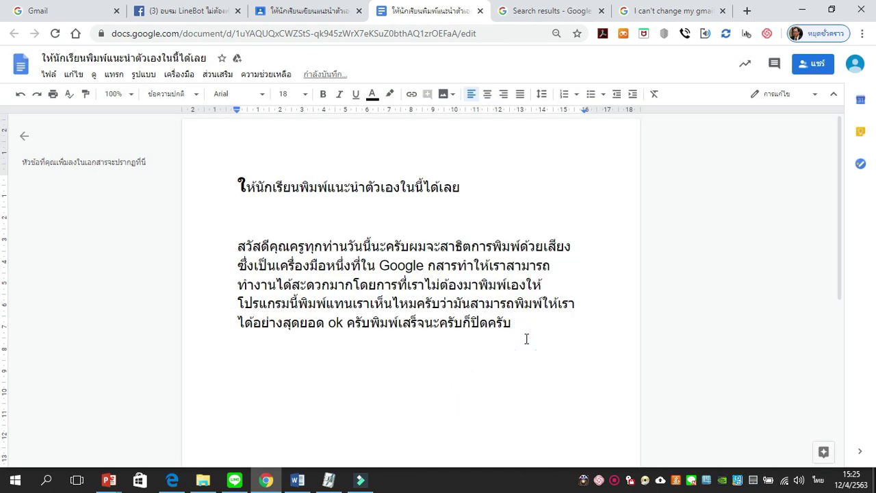
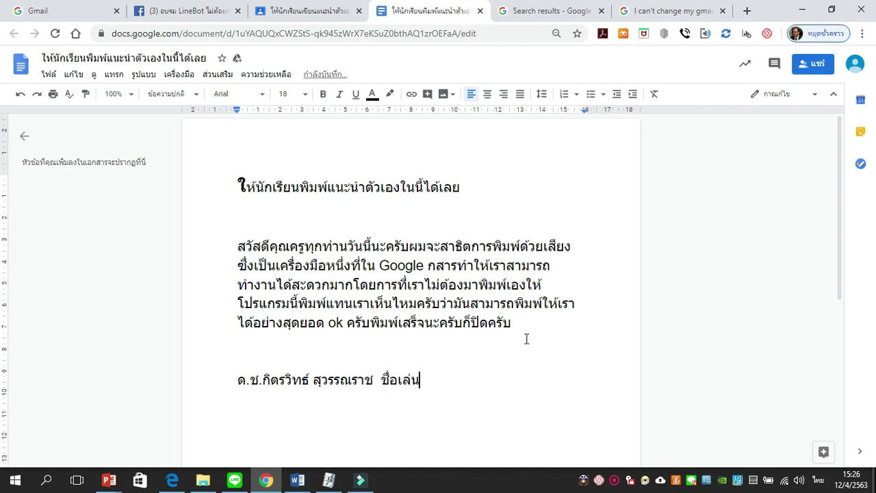
key("grave")
type(": ไอคิว เลข")
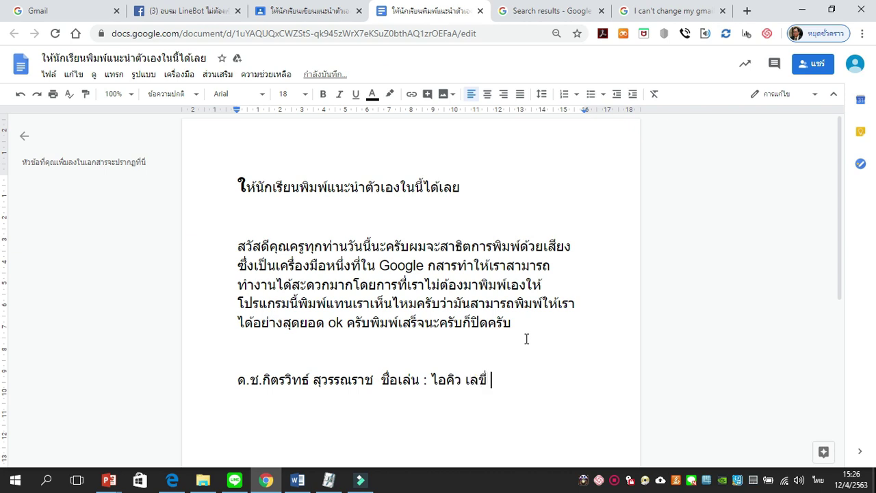
type("ที่")
key("alt+shift")
type("4")
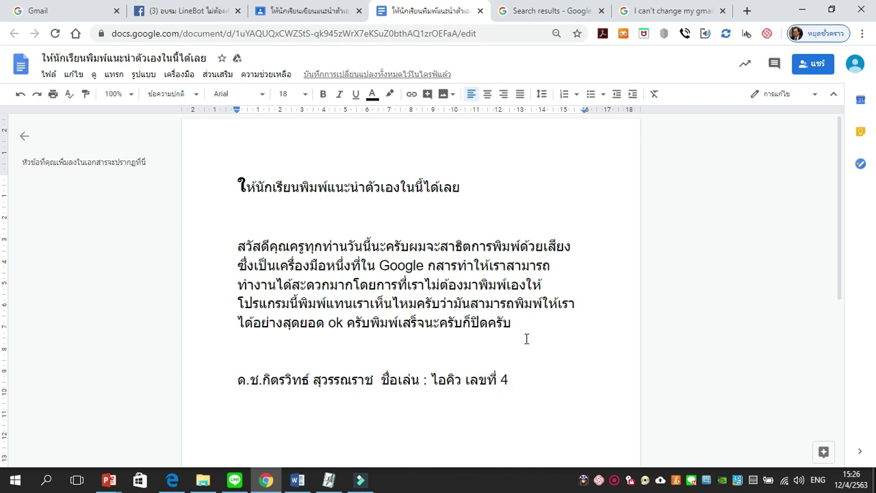
key("Return")
scroll(530, 325, "down", 2)
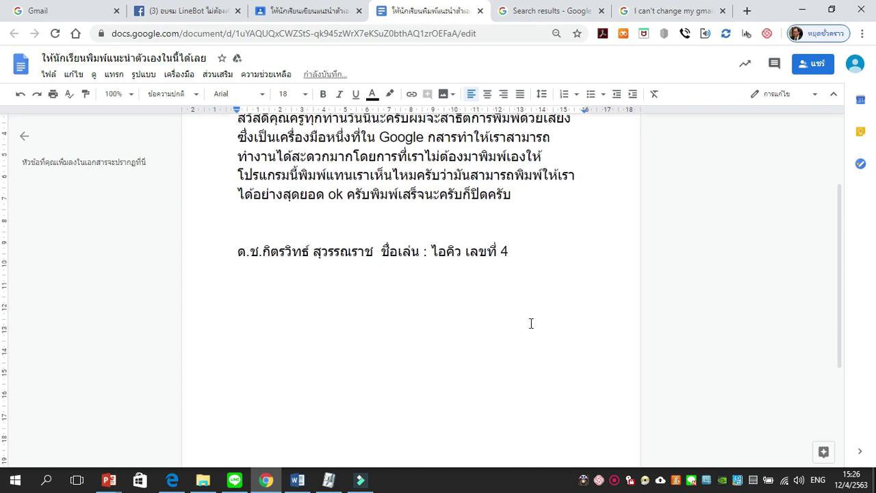
Step: Upload iq.jpg from the computer below the name line and add a new line after it
left_click(119, 78)
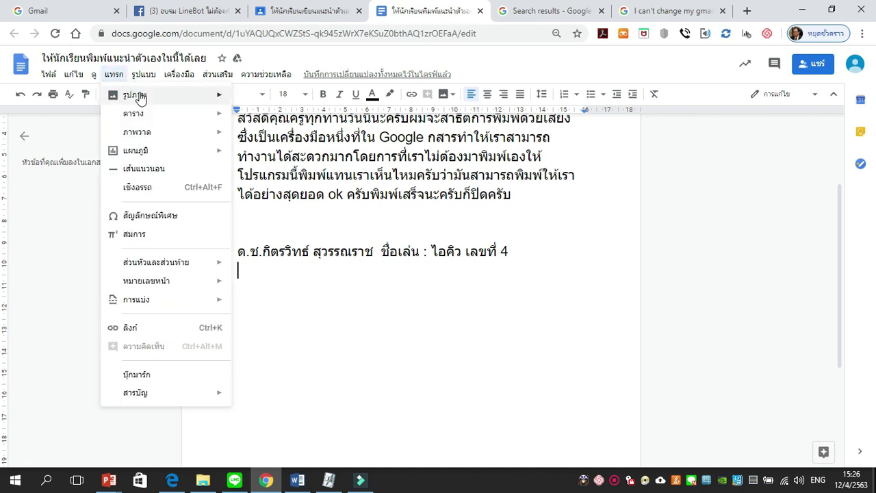
mouse_move(140, 95)
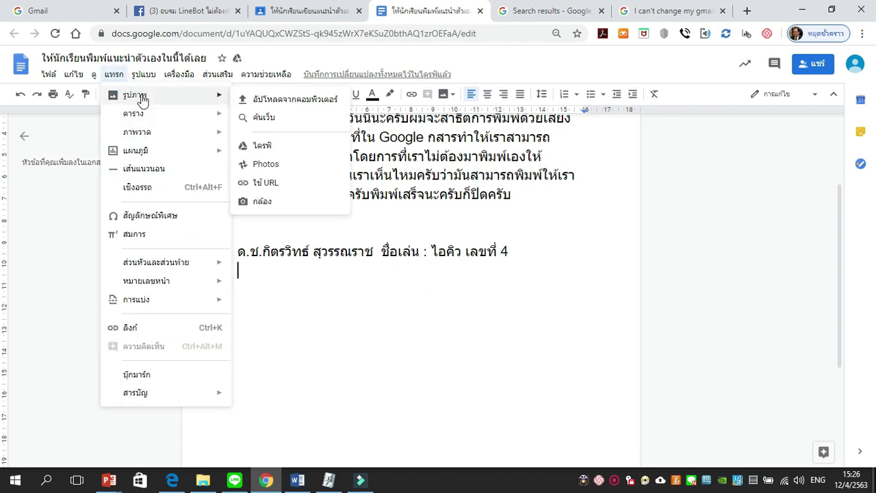
left_click(273, 101)
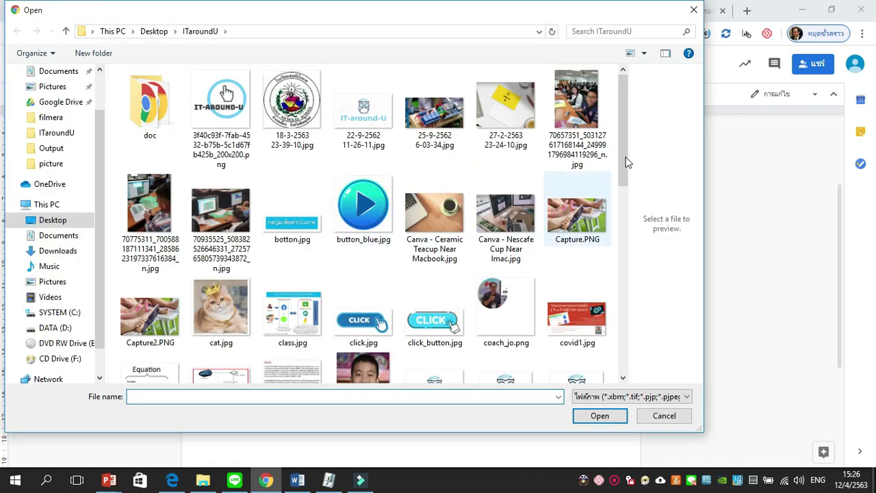
left_click_drag(625, 160, 619, 212)
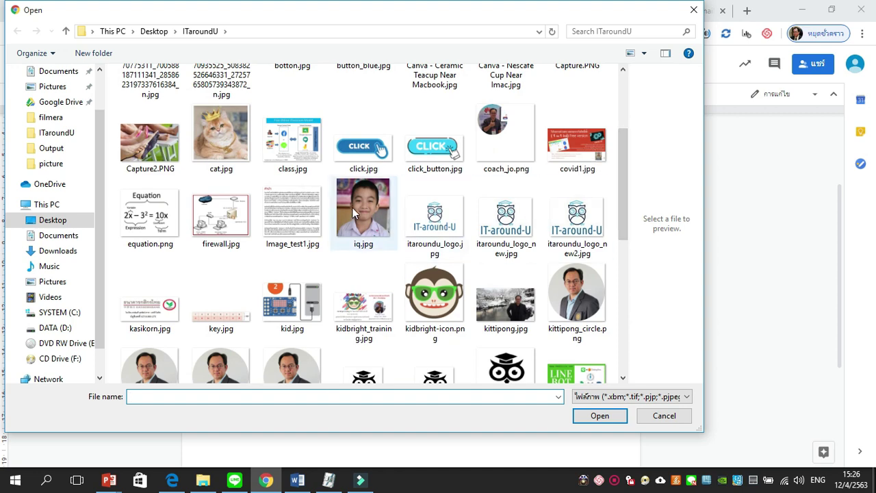
left_click(355, 205)
left_click(596, 419)
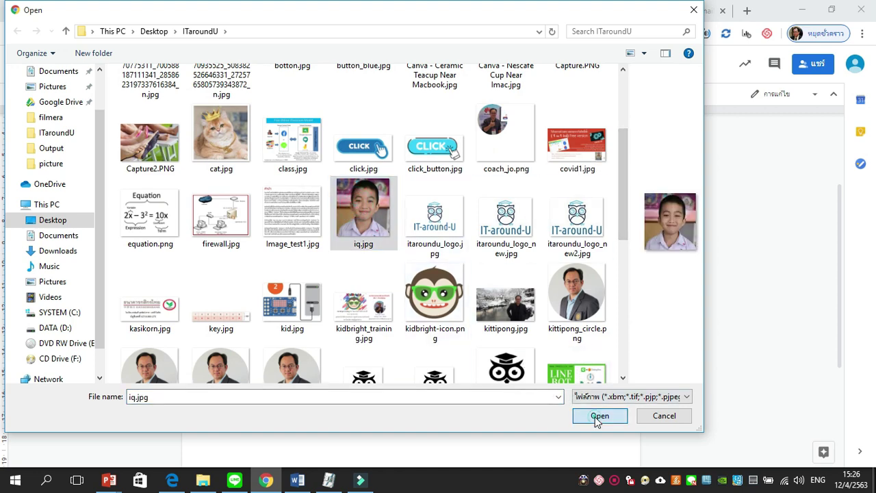
left_click(432, 351)
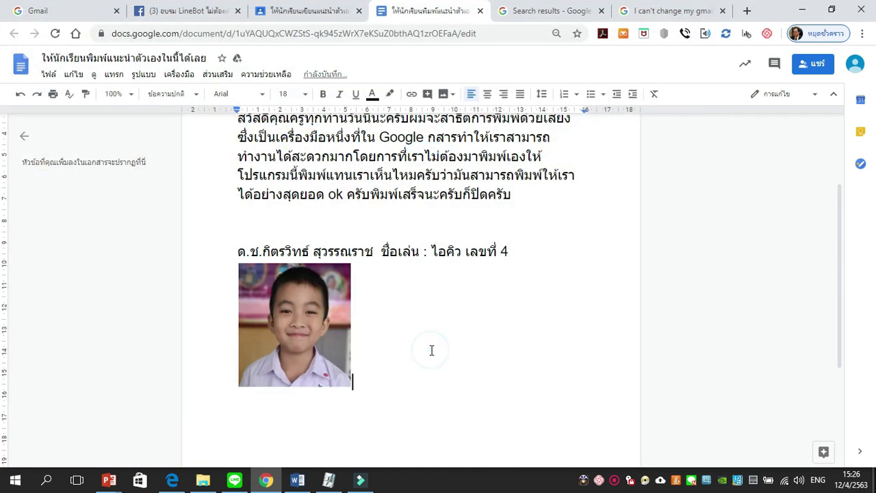
key("Return")
scroll(435, 351, "up", 2)
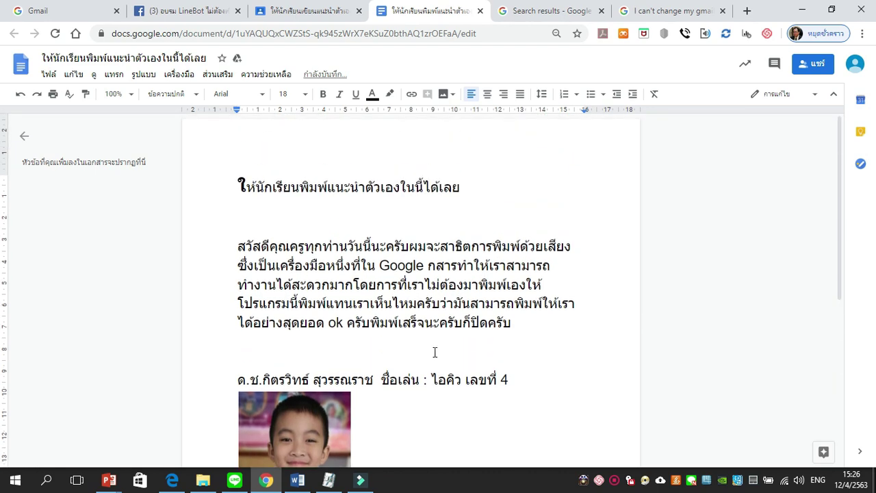
scroll(434, 351, "down", 1)
scroll(435, 351, "down", 3)
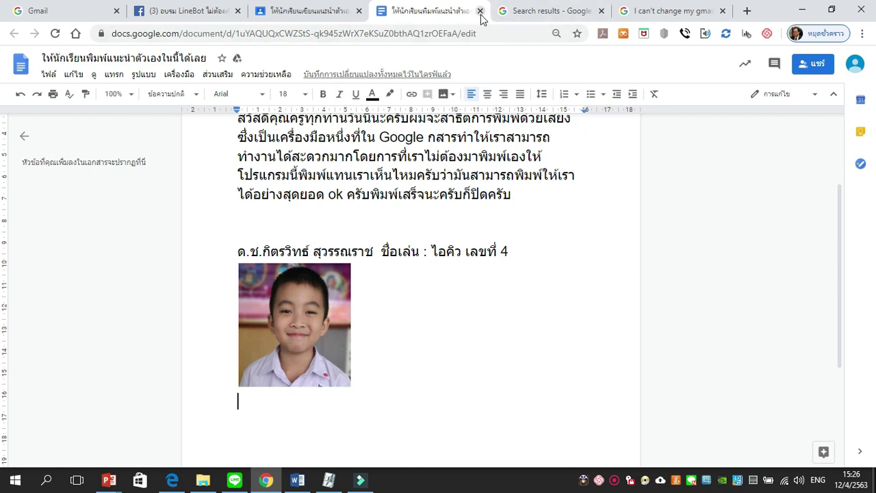
Step: Close the Docs tab and preview the Jamboard video before returning to the assignment page
left_click(480, 11)
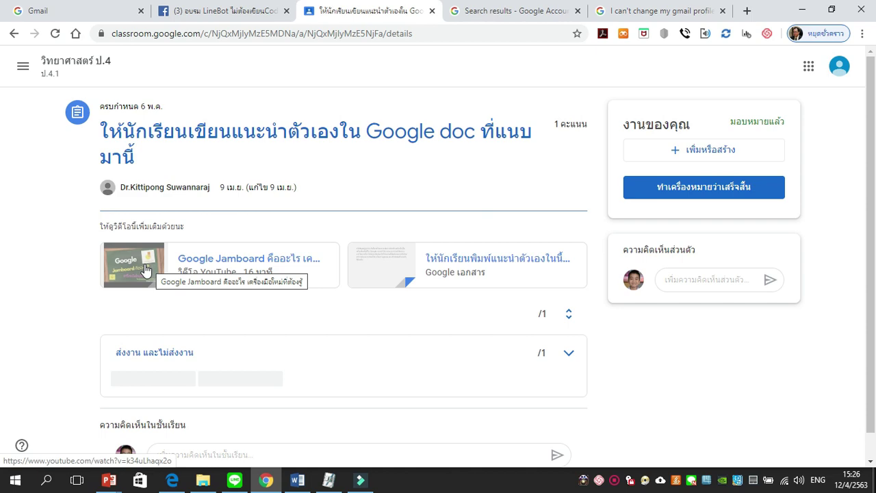
left_click(144, 269)
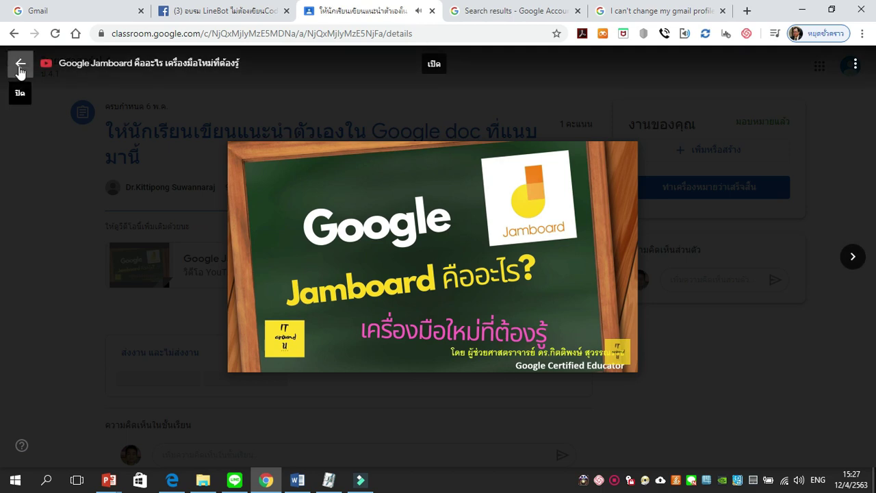
left_click(20, 68)
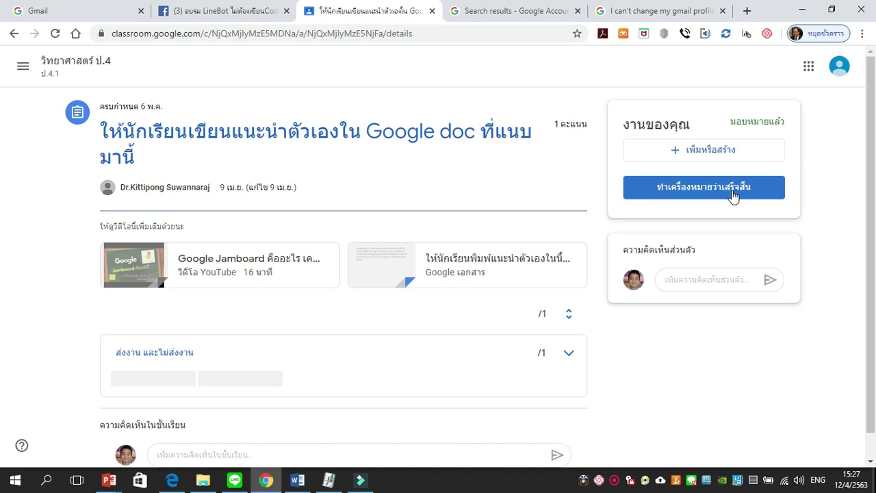
Step: Post a private comment in Thai telling the teacher the work is done, class number 4
left_click(699, 280)
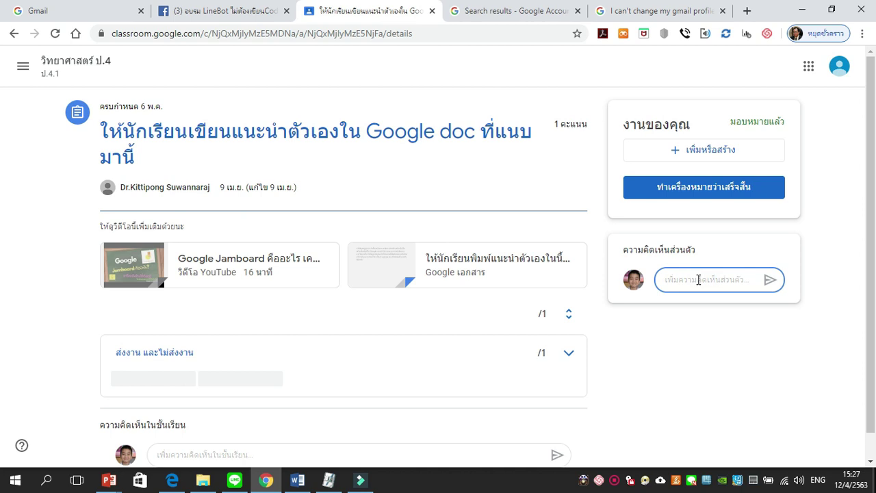
key("grave")
type("คุณครูครับ ไอคิวท")
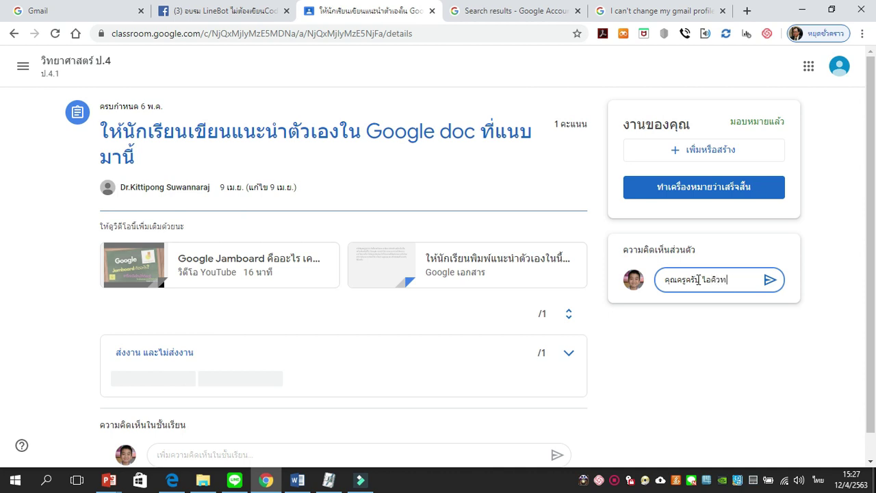
type("ำเสร็จแล้วน")
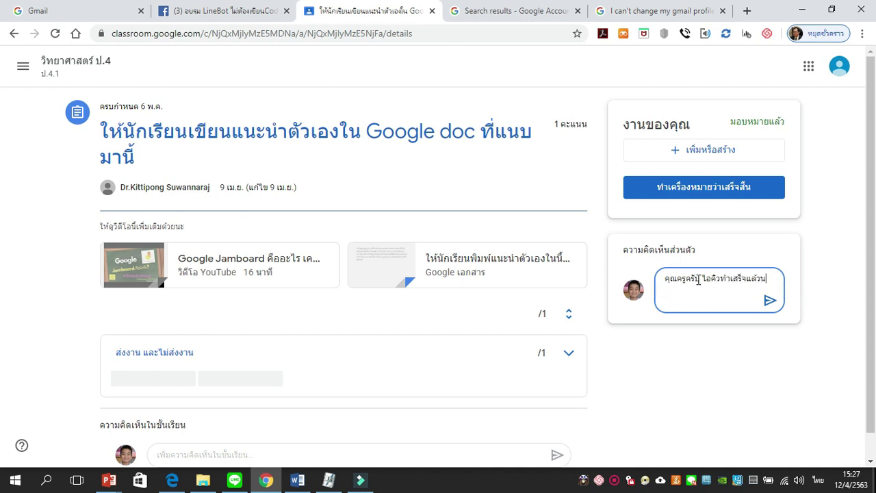
type("ครั")
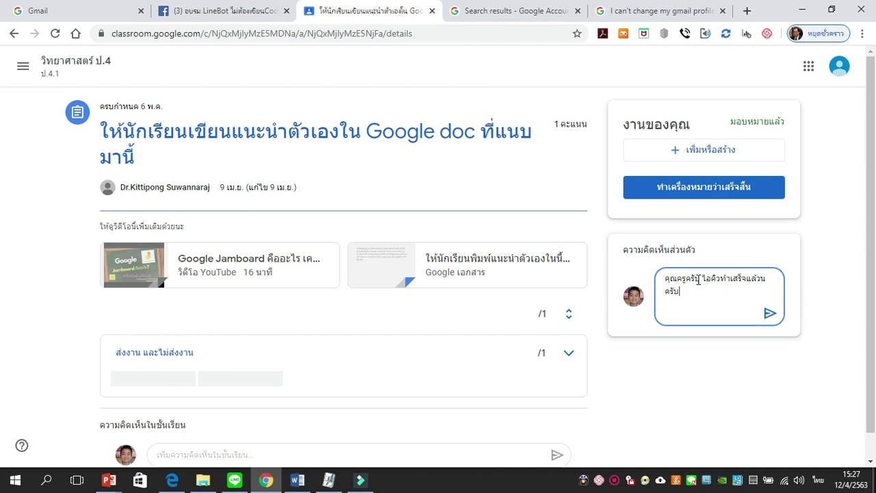
type("บ เลขที่ 4 ครับผม")
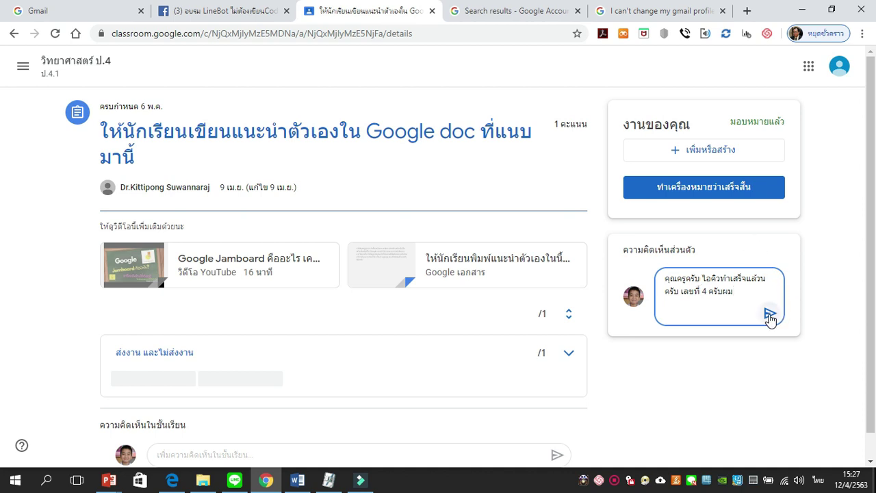
left_click(770, 315)
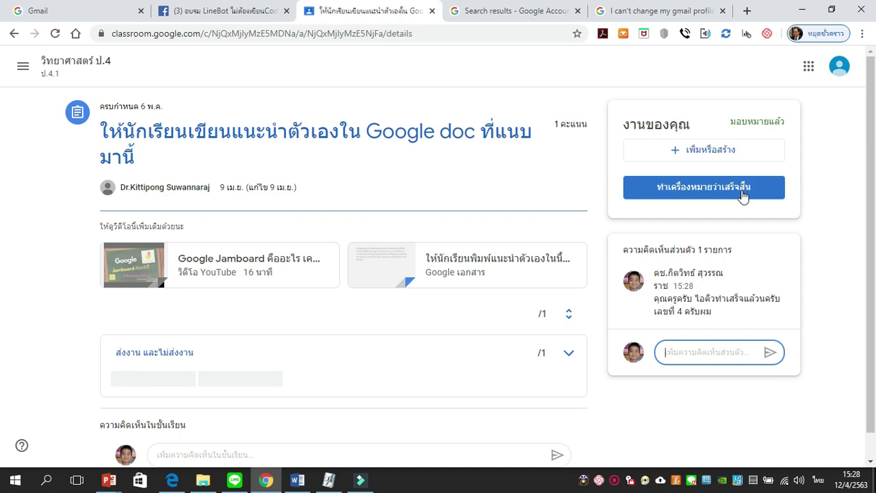
Step: Mark the introduction assignment as done and confirm turning it in
left_click(742, 197)
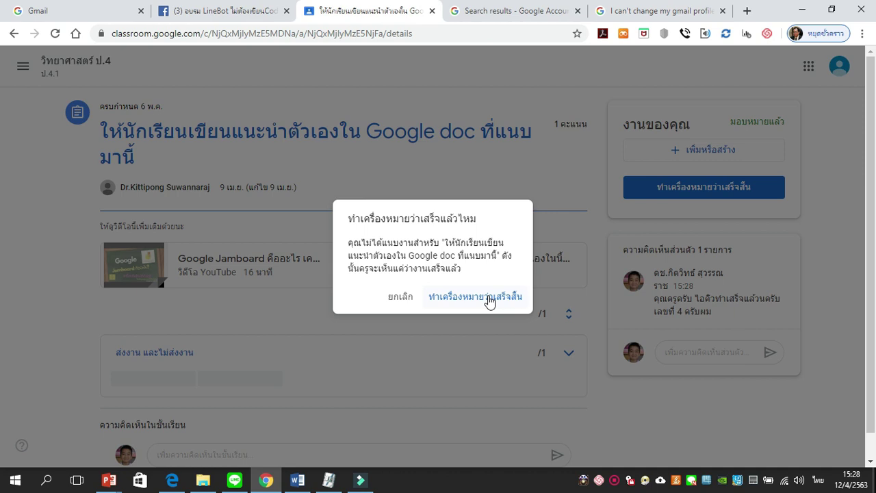
left_click(489, 300)
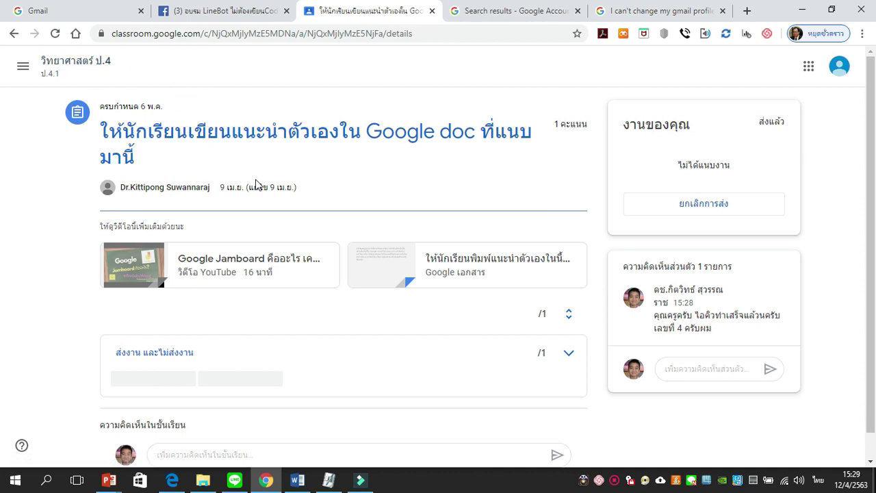
Step: Go to the Classwork list and open the สัปดาห์ที่ 2 (11พค63) topic
left_click(103, 70)
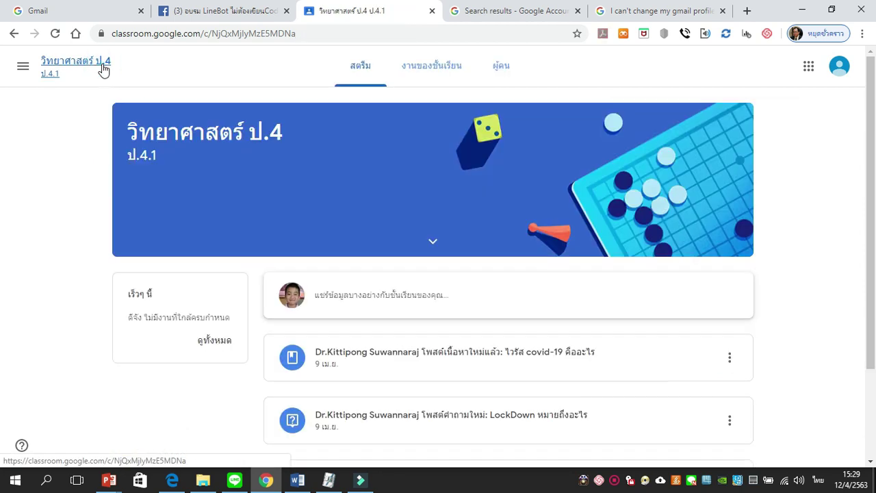
left_click(451, 71)
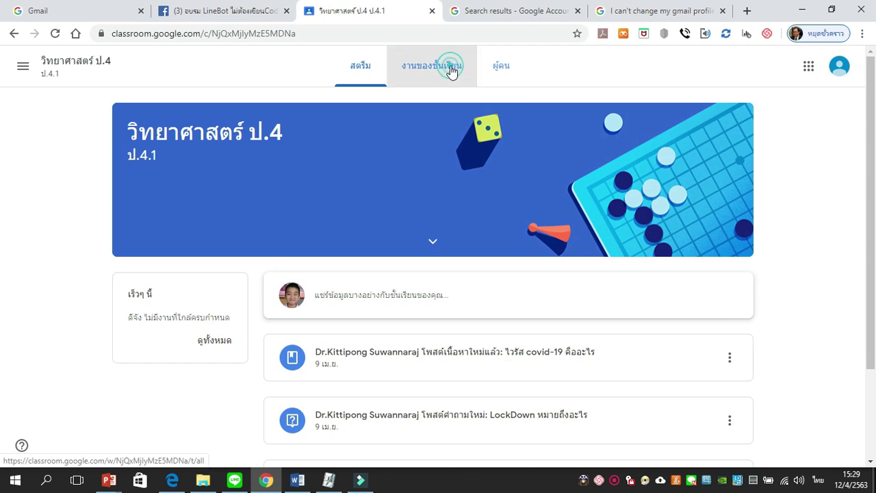
scroll(438, 147, "down", 4)
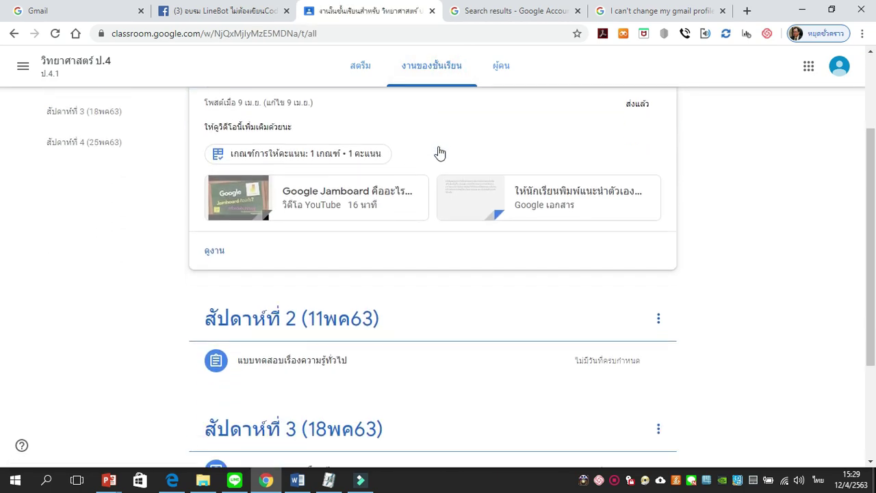
scroll(438, 156, "down", 1)
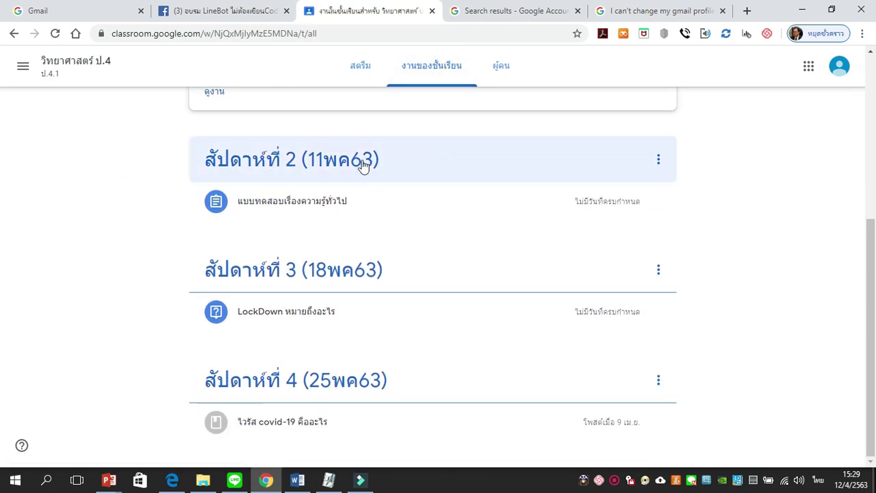
scroll(475, 182, "up", 2)
scroll(388, 184, "up", 1)
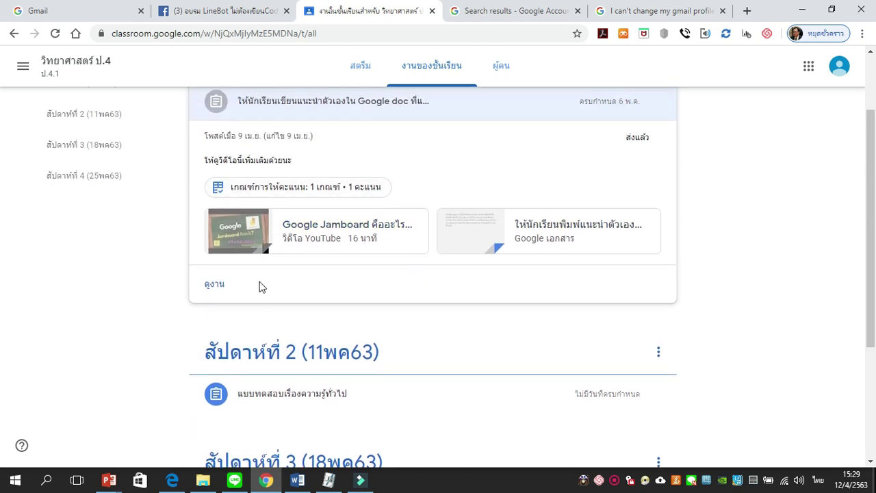
scroll(346, 306, "up", 1)
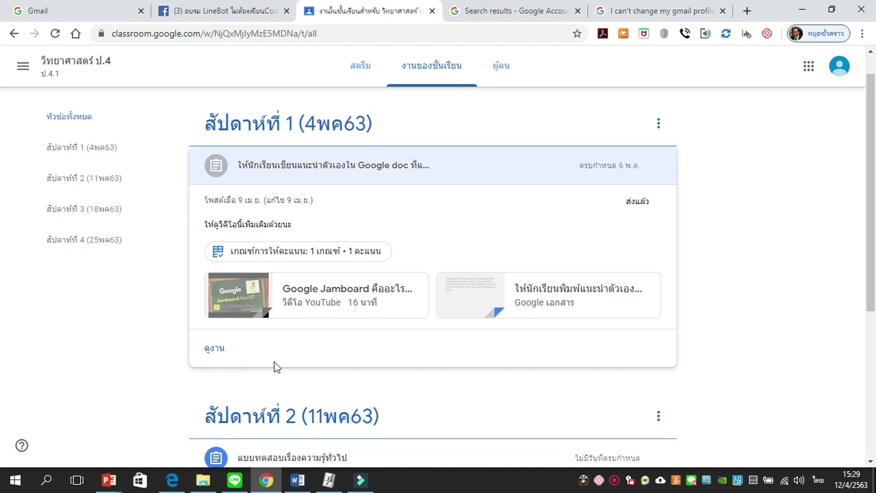
scroll(274, 367, "down", 2)
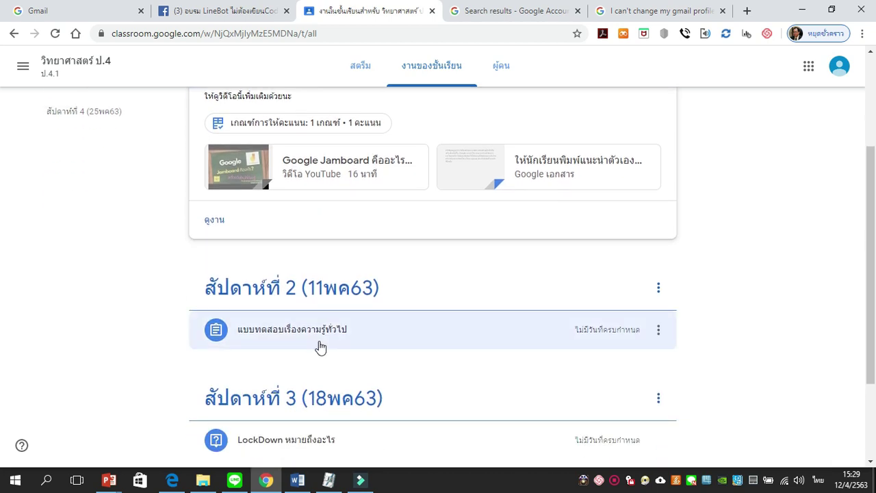
scroll(329, 350, "down", 1)
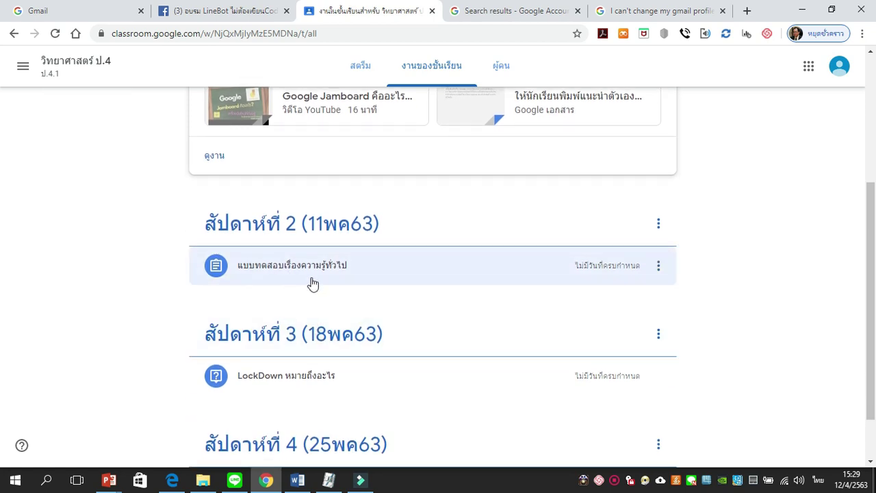
left_click(308, 222)
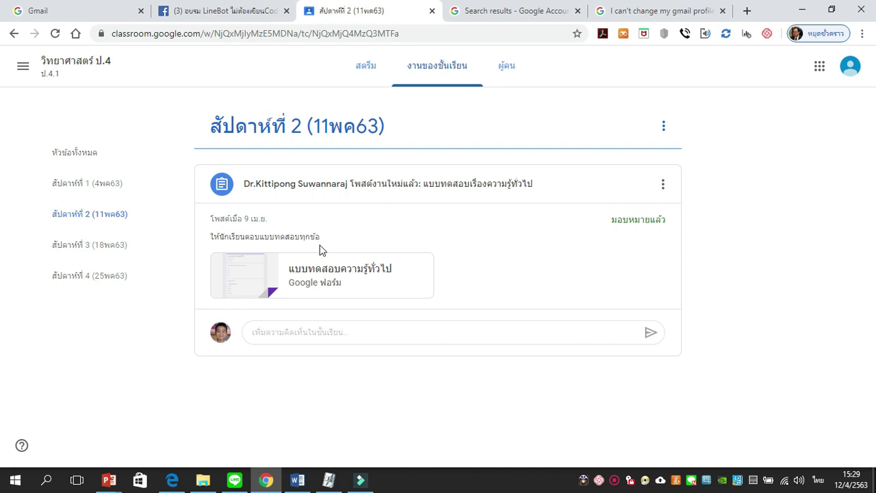
Step: Open the general knowledge quiz form and answer 2, แมว and 2 for the first three questions
left_click(369, 274)
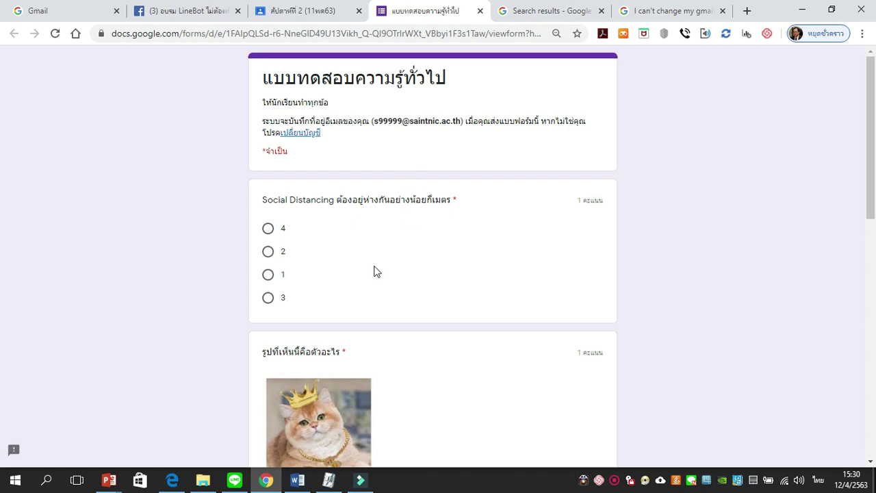
scroll(375, 270, "down", 1)
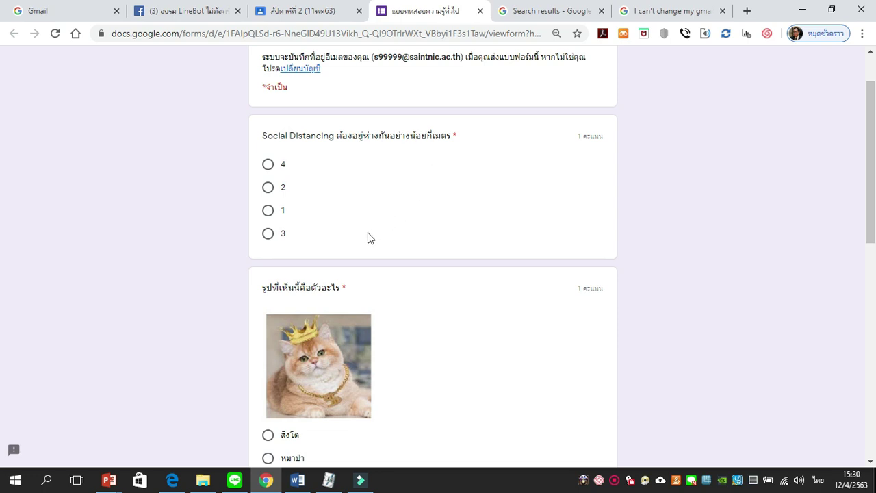
left_click(269, 189)
scroll(492, 191, "down", 2)
scroll(491, 198, "down", 2)
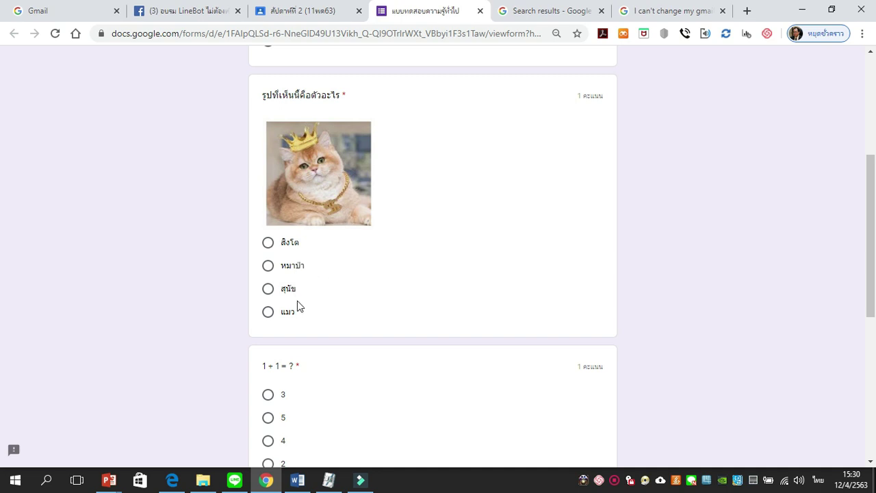
left_click(268, 312)
scroll(371, 286, "down", 3)
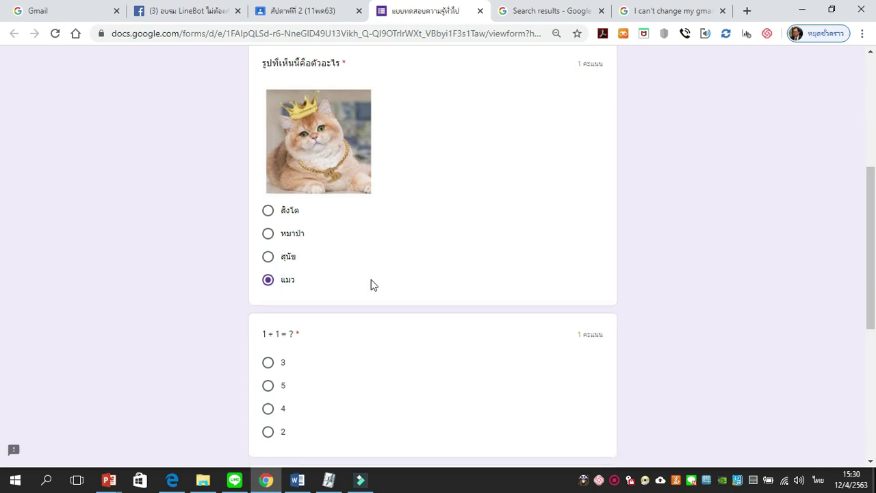
scroll(371, 288, "down", 1)
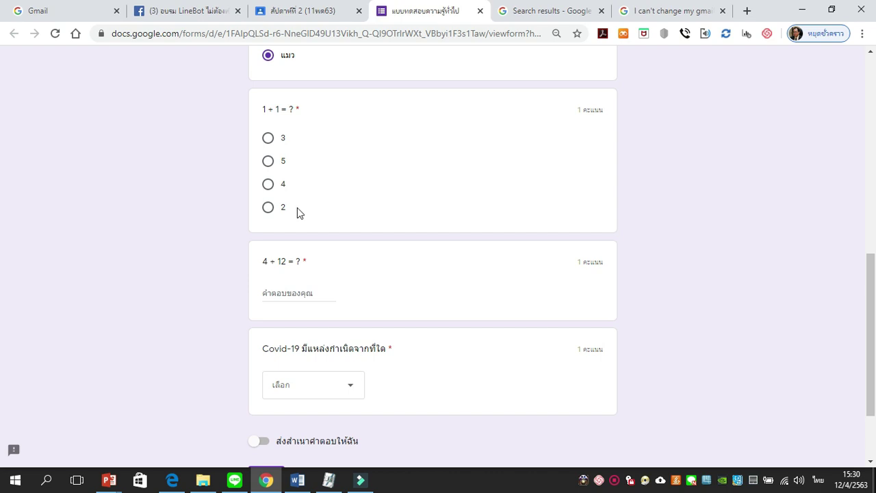
left_click(269, 209)
scroll(354, 223, "down", 2)
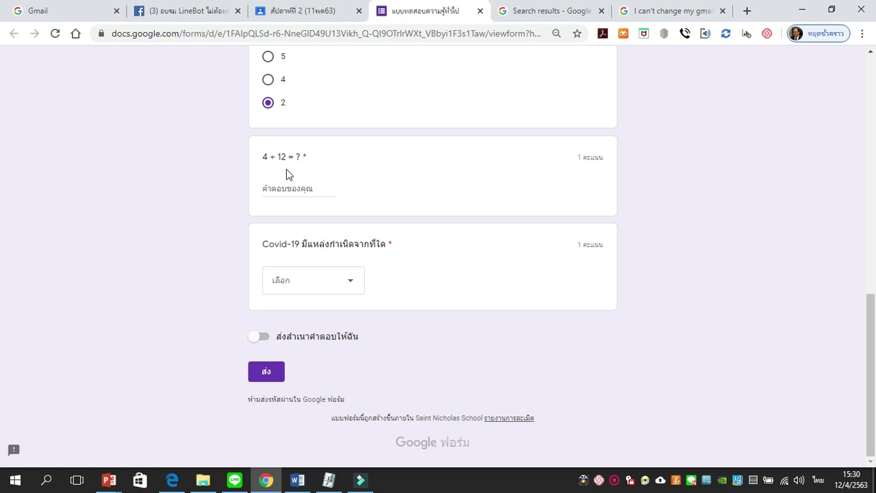
Step: Answer 16 for 4 + 12 and choose จีน for the Covid-19 origin question
left_click(296, 189)
type("ๅ")
key("BackSpace")
key("alt+shift")
type("16")
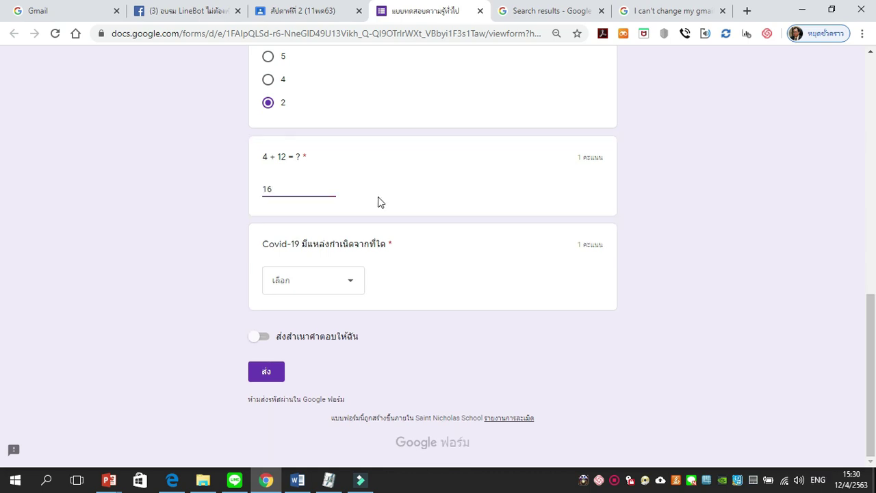
left_click(405, 211)
left_click(352, 284)
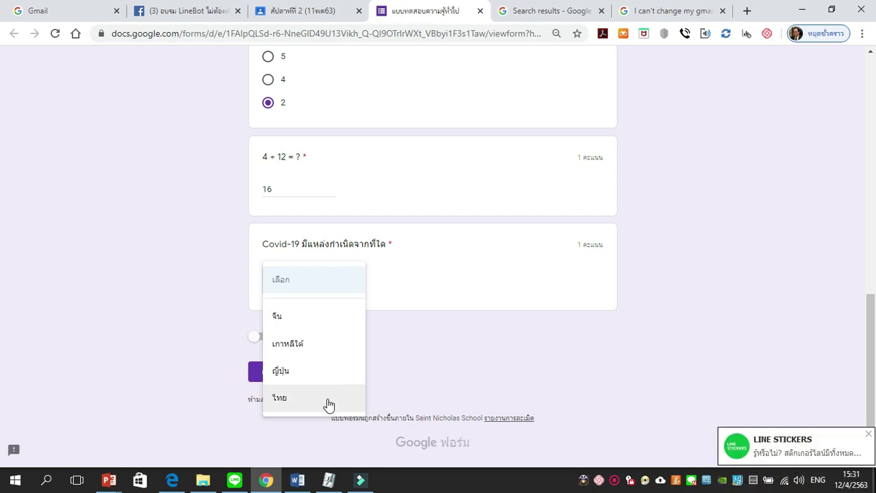
left_click(318, 323)
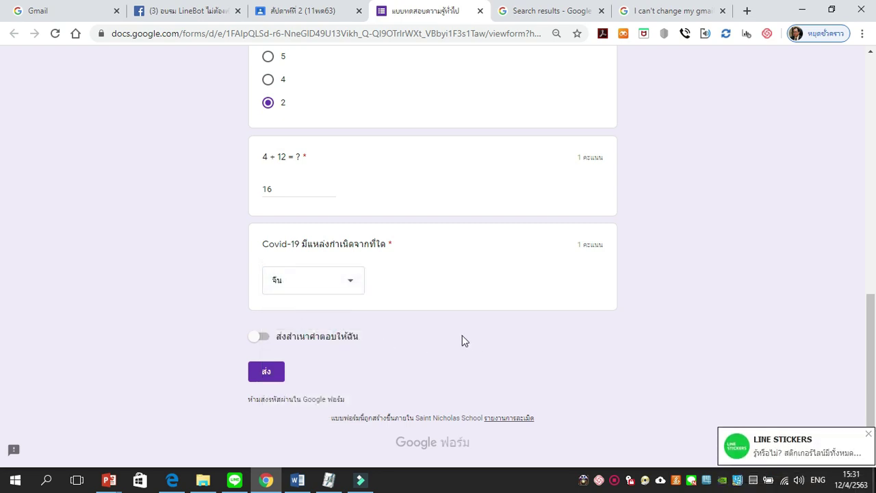
Step: Review the answers and submit the quiz with ส่ง
scroll(443, 346, "up", 5)
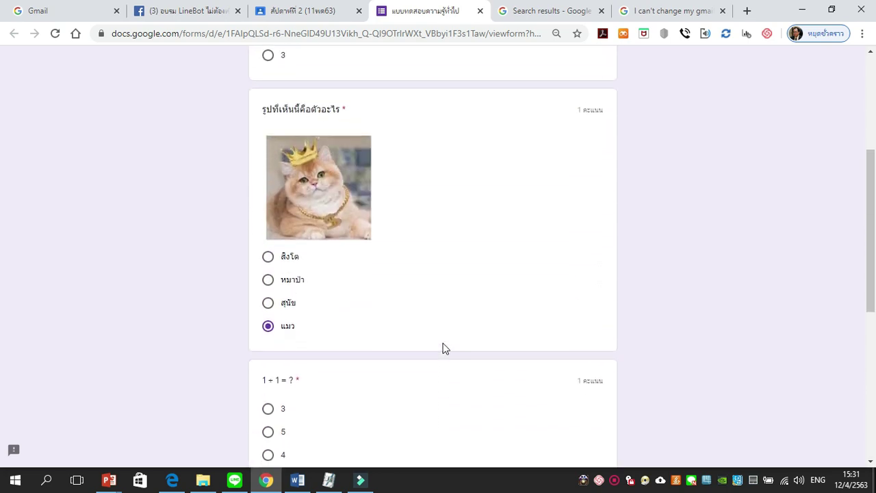
scroll(442, 348, "up", 3)
scroll(442, 346, "down", 1)
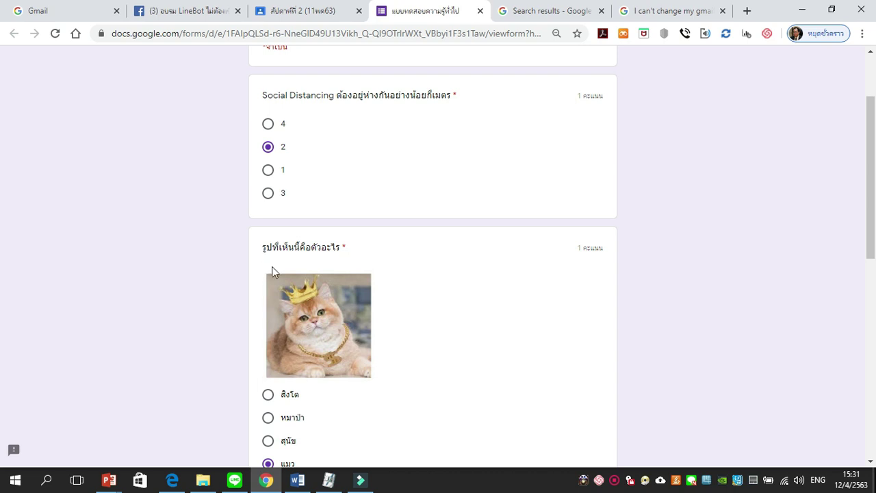
scroll(421, 290, "down", 2)
scroll(413, 280, "down", 5)
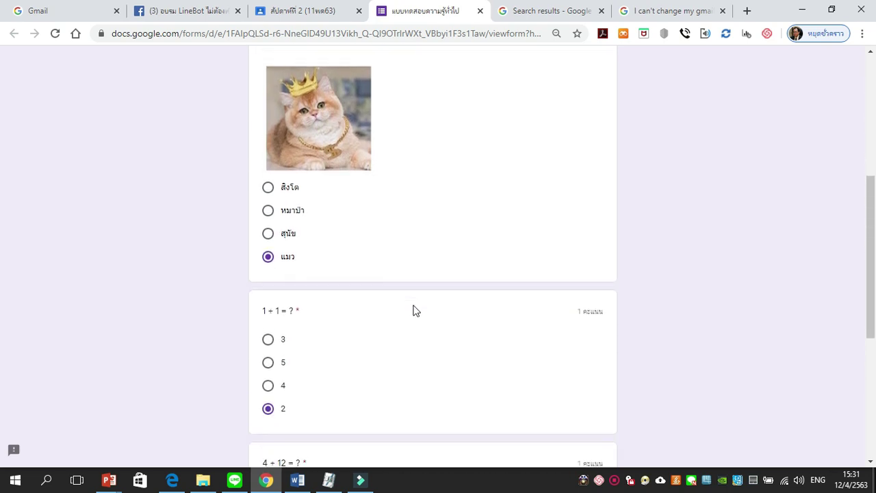
scroll(413, 318, "down", 1)
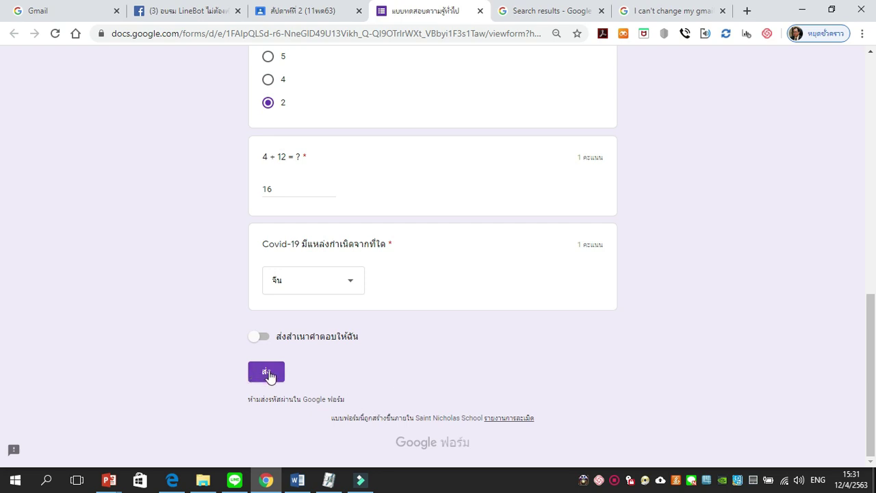
left_click(269, 377)
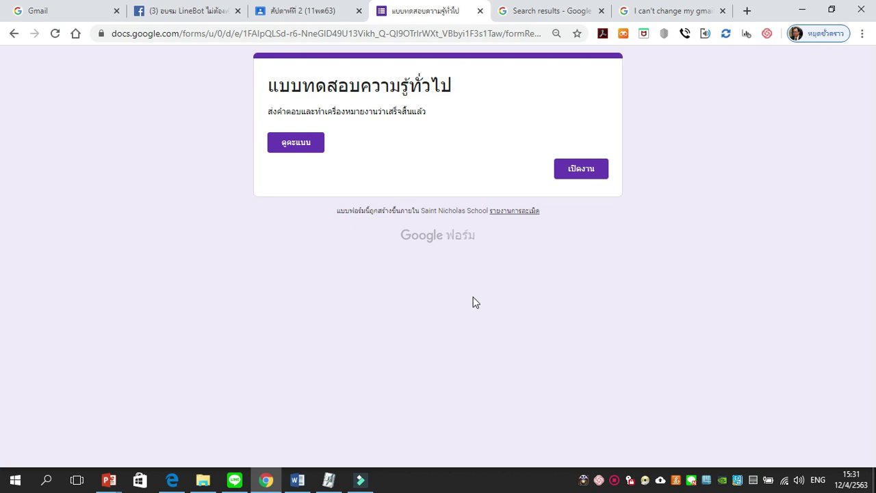
Step: Review the 5/5 graded answers, then close the score tab and the quiz tab
left_click(295, 150)
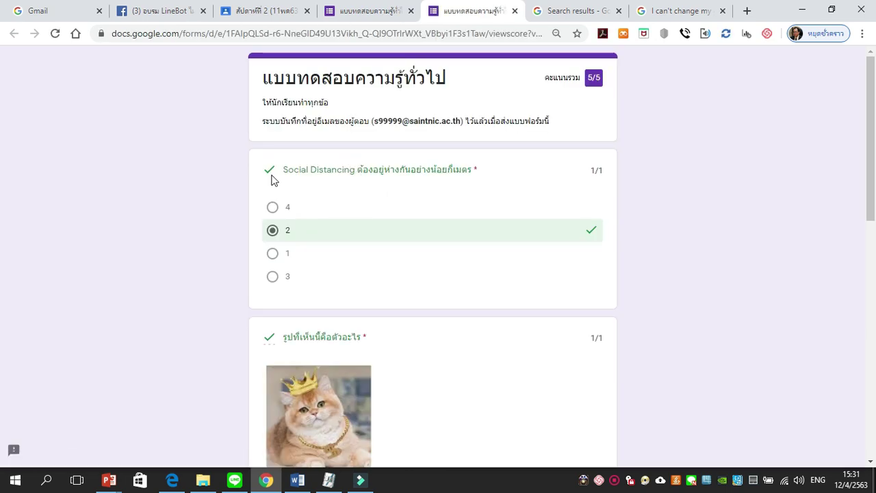
scroll(330, 220, "down", 3)
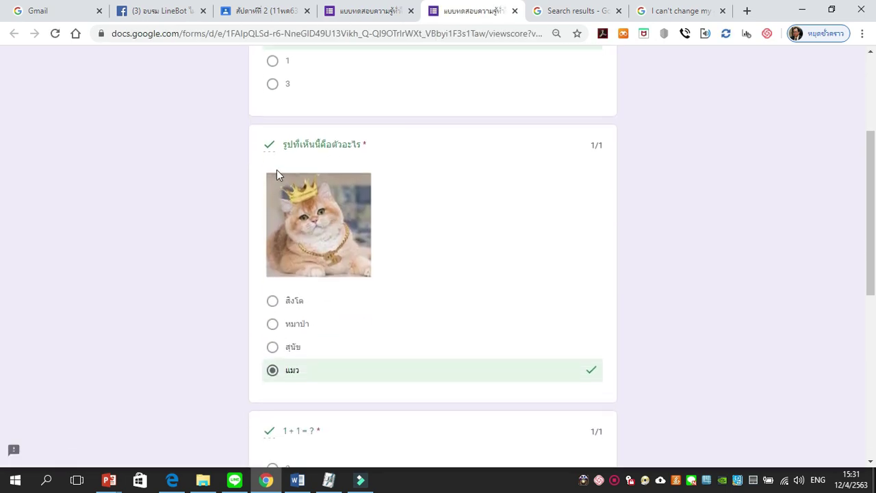
scroll(328, 219, "down", 4)
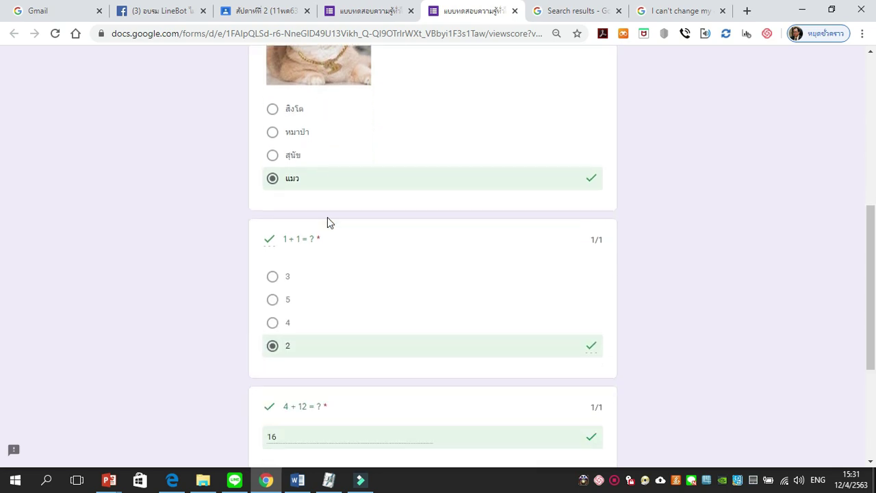
scroll(327, 231, "down", 3)
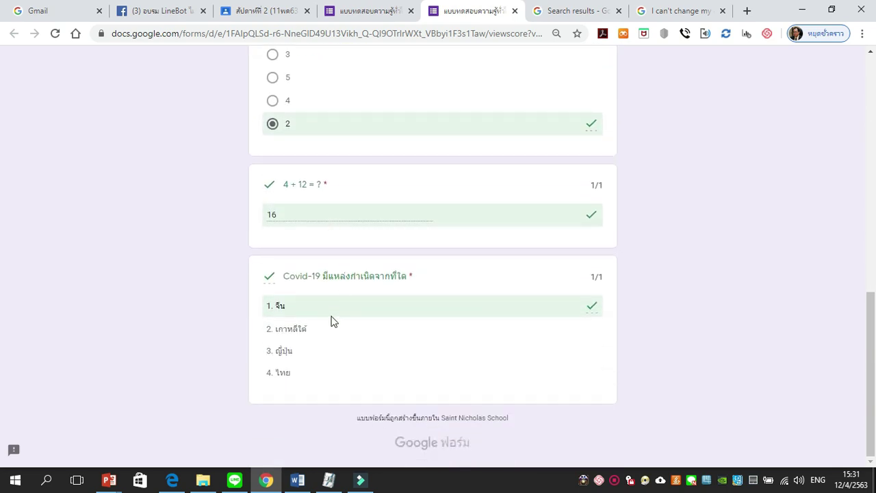
scroll(325, 360, "up", 12)
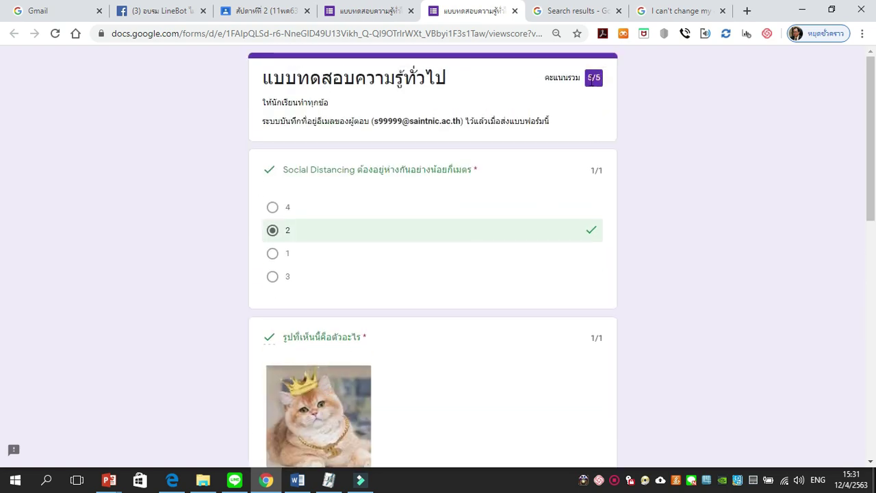
left_click(515, 11)
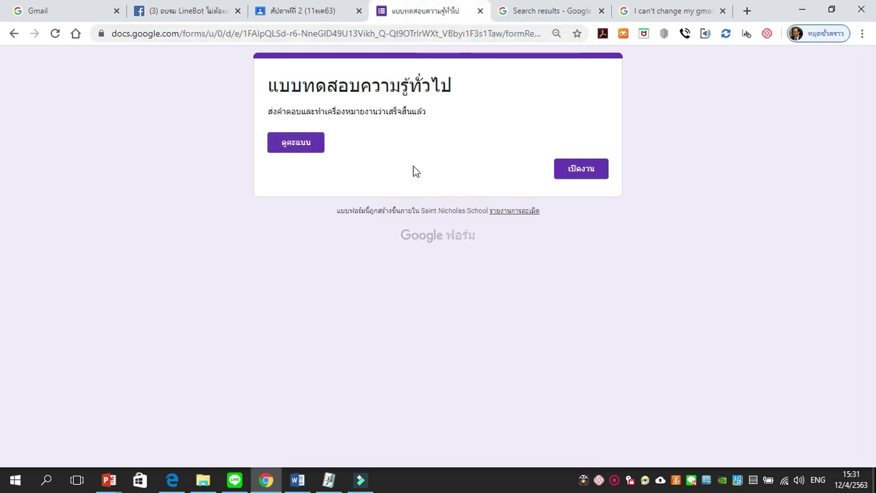
left_click(480, 11)
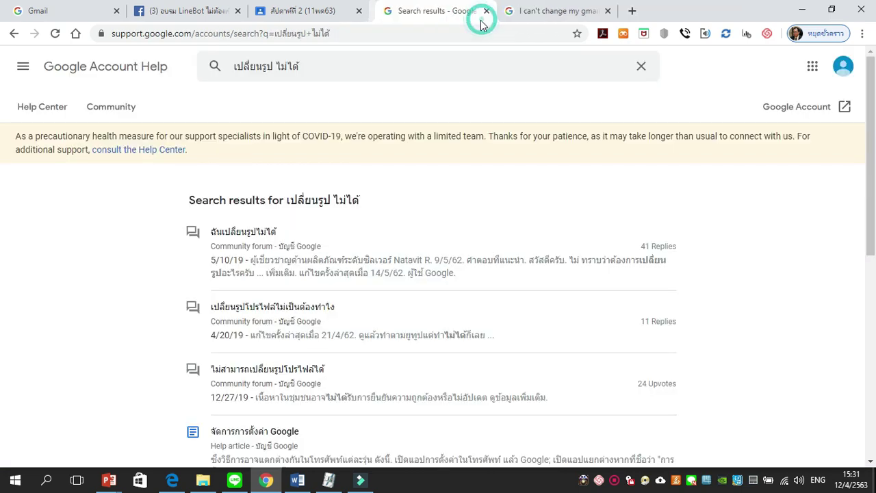
Step: Return to Classroom, look at the People list, then show the วิทยาศาสตร์ ป.4 classwork list
left_click(341, 12)
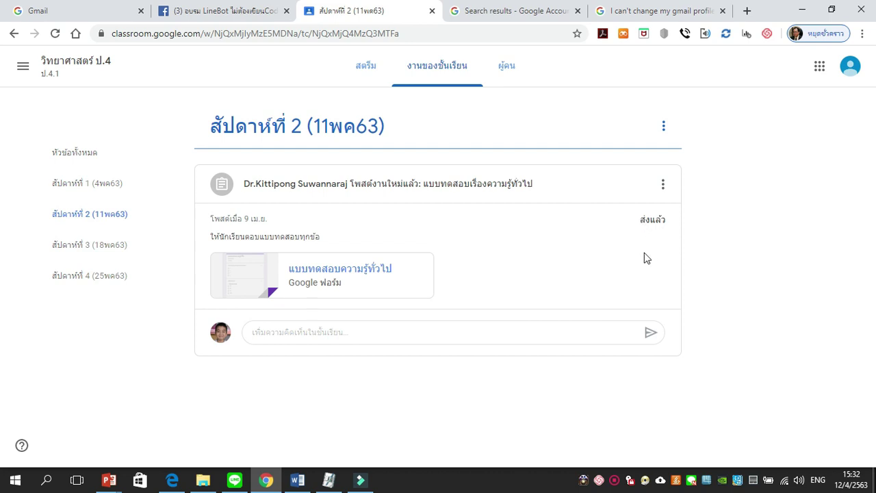
left_click(441, 72)
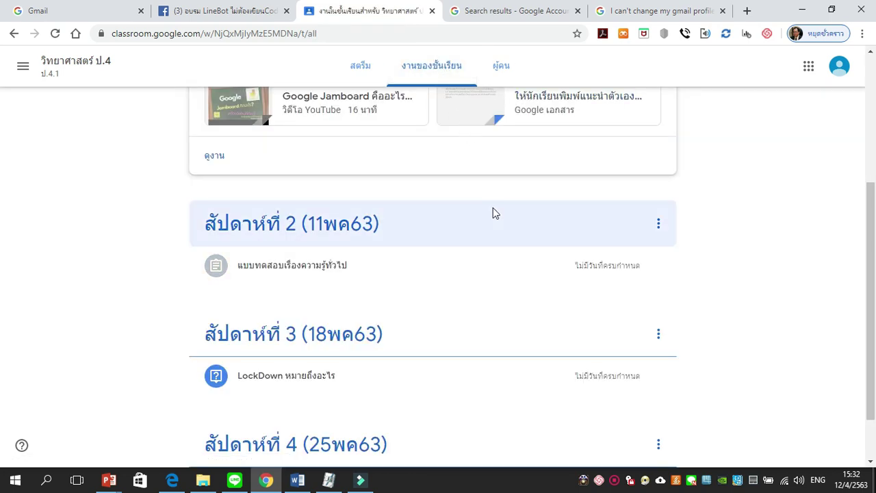
scroll(493, 209, "down", 1)
scroll(493, 211, "up", 1)
scroll(496, 219, "up", 1)
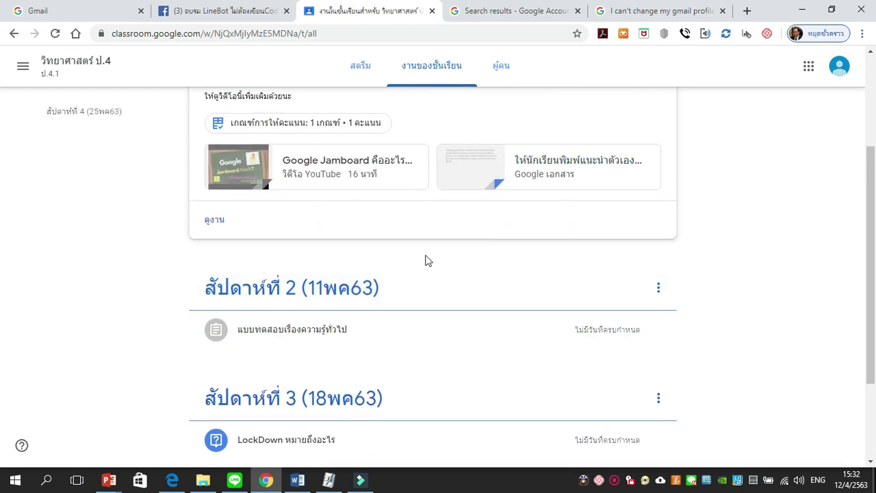
scroll(428, 263, "up", 3)
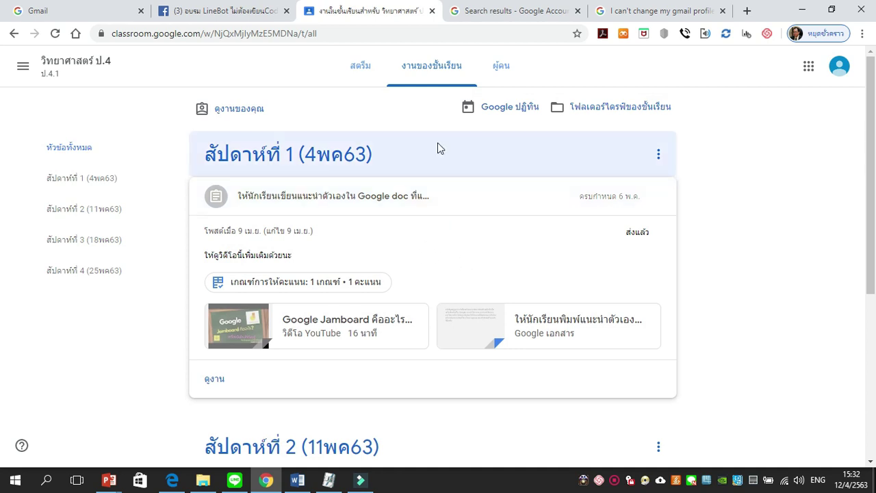
left_click(504, 71)
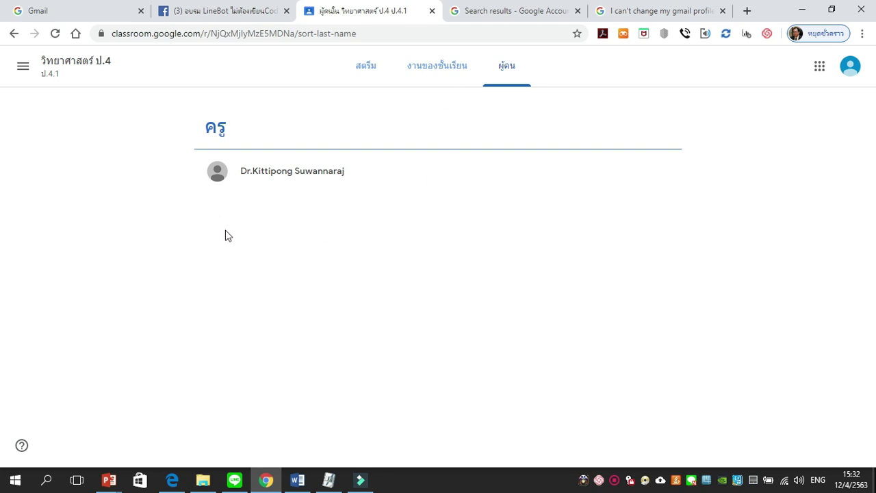
left_click(446, 75)
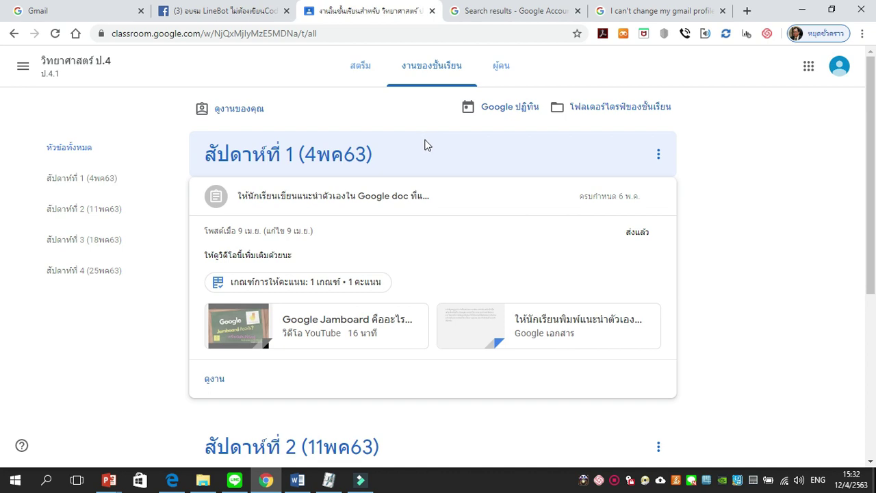
scroll(436, 258, "down", 2)
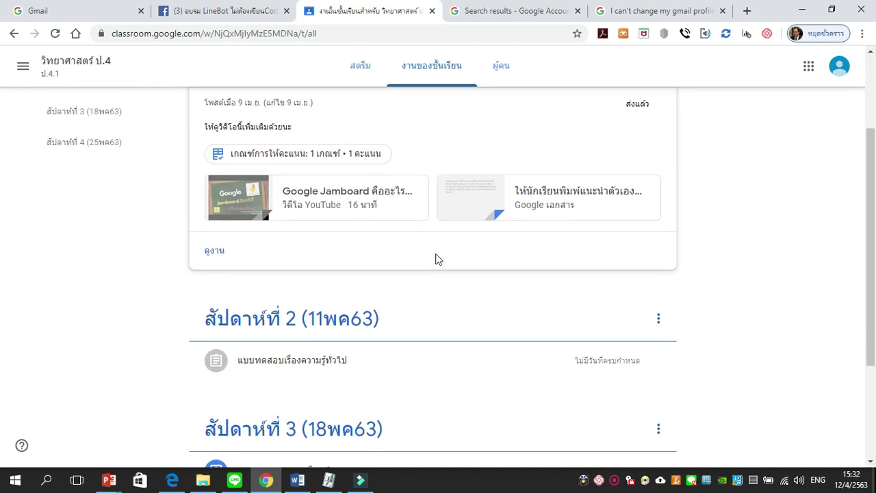
Step: From the class stream, open the navigation menu and go to the Classes home page
left_click(362, 68)
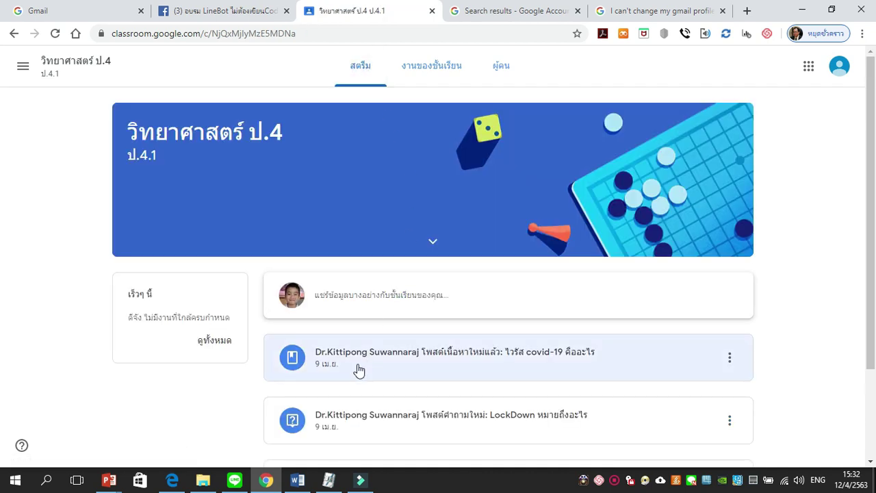
scroll(408, 392, "down", 1)
scroll(408, 392, "down", 2)
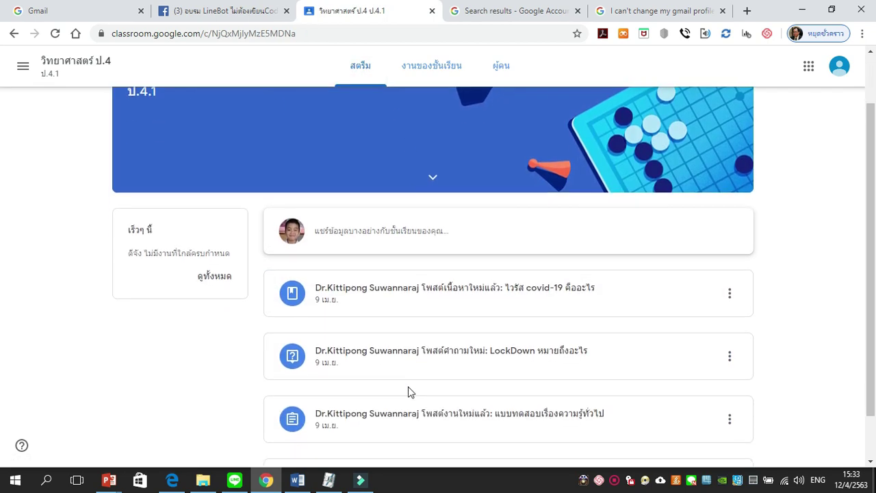
scroll(409, 392, "up", 2)
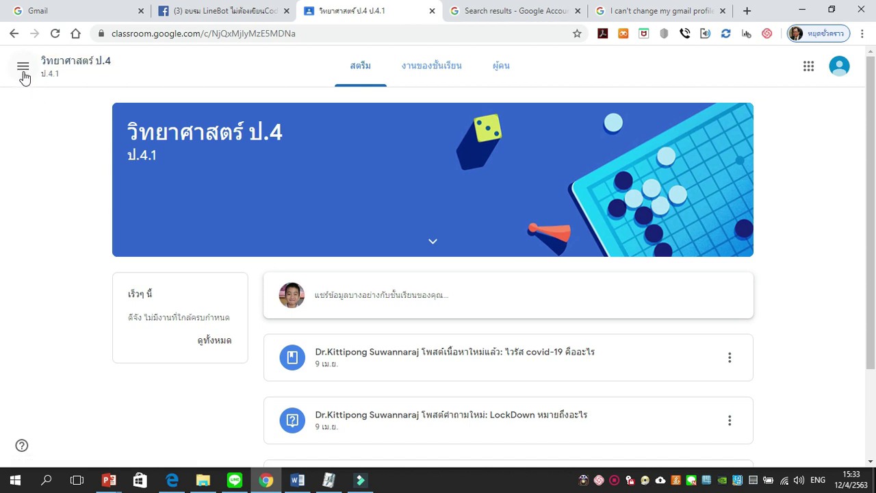
left_click(24, 74)
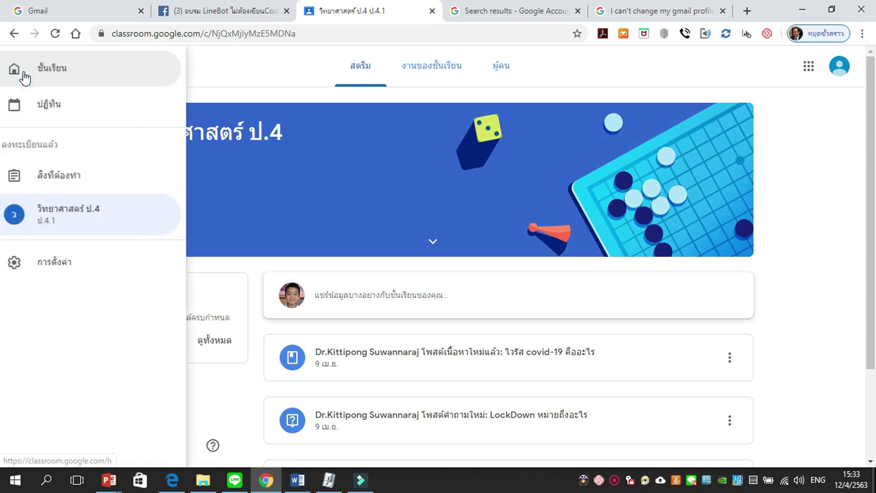
left_click(60, 73)
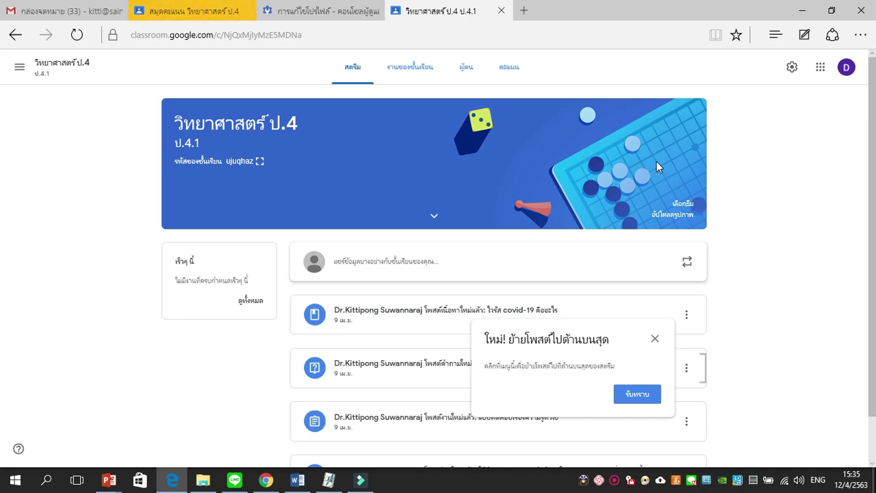
Step: Close the 'ใหม่!' tip and open the วิทยาศาสตร์ ป.4 Grades (คะแนน) tab
left_click(655, 339)
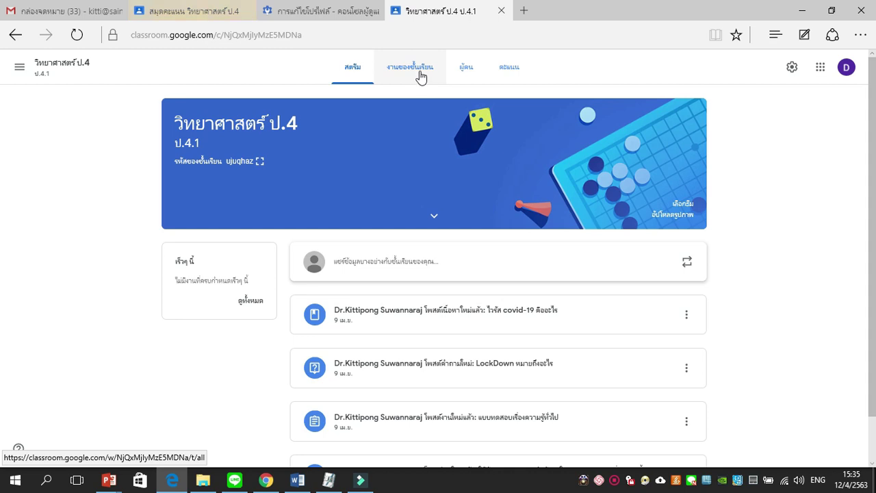
left_click(509, 73)
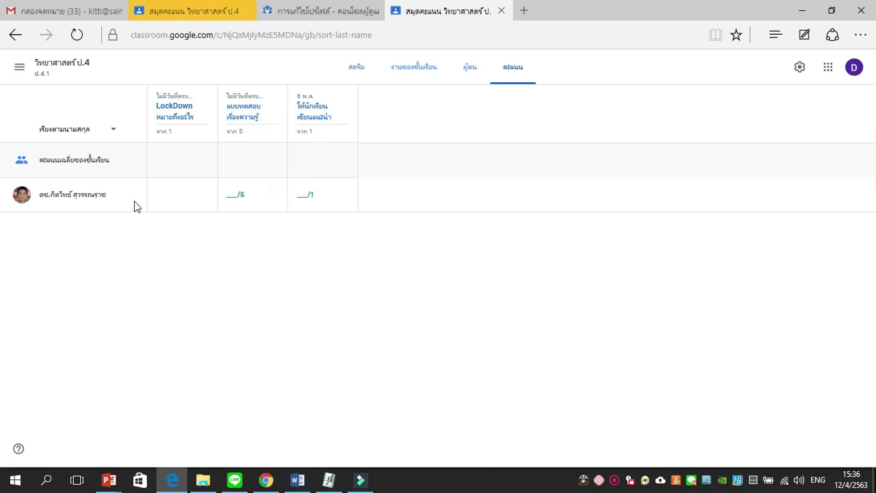
Step: From the gradebook, open the student's ungraded แบบทดสอบเรื่องความรู้ทั่วไป quiz submission
left_click(95, 198)
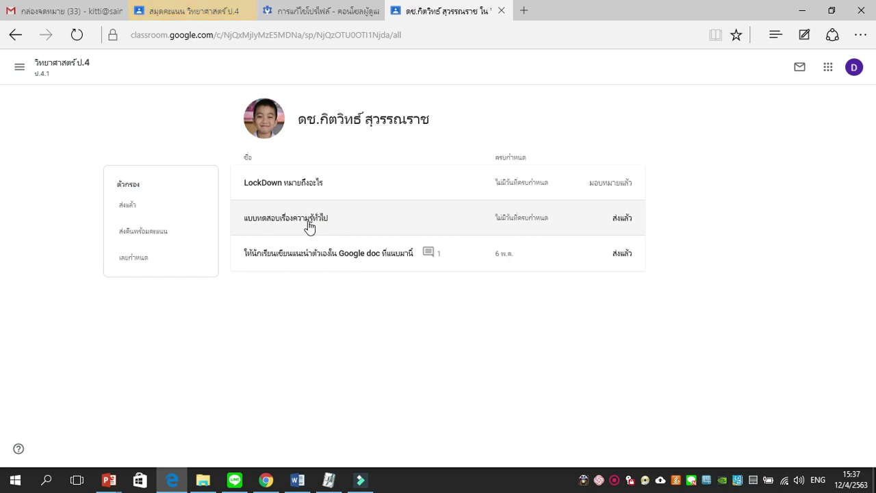
left_click(308, 226)
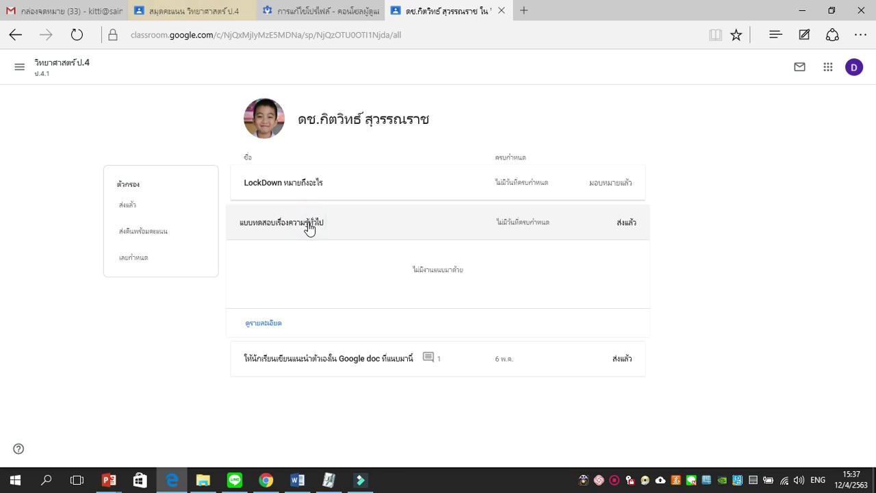
left_click(264, 324)
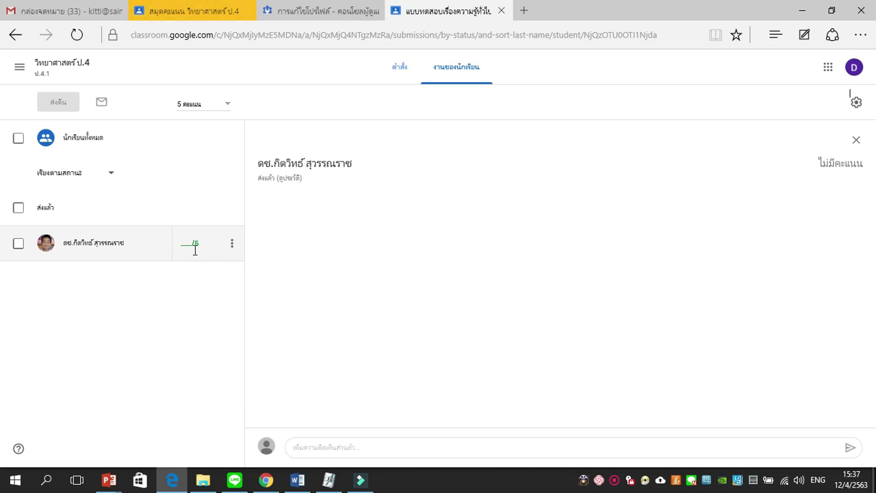
Step: Enter a grade of 5 for the student's quiz
left_click(231, 245)
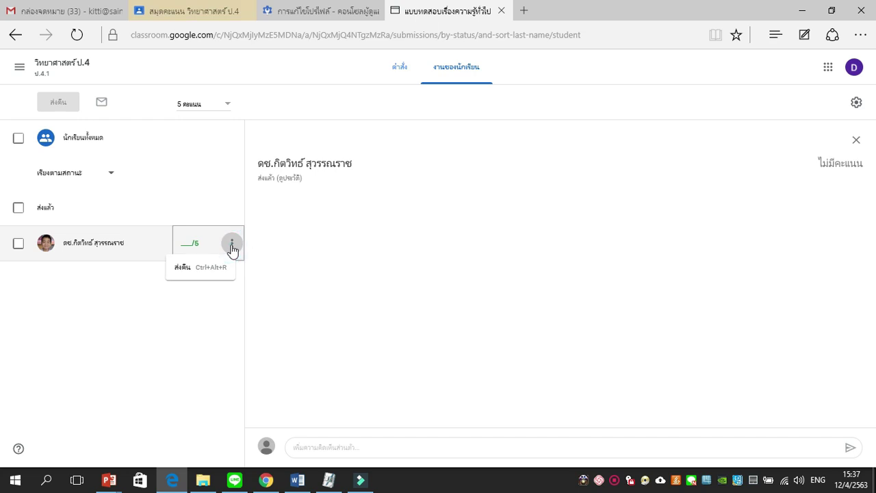
left_click(186, 244)
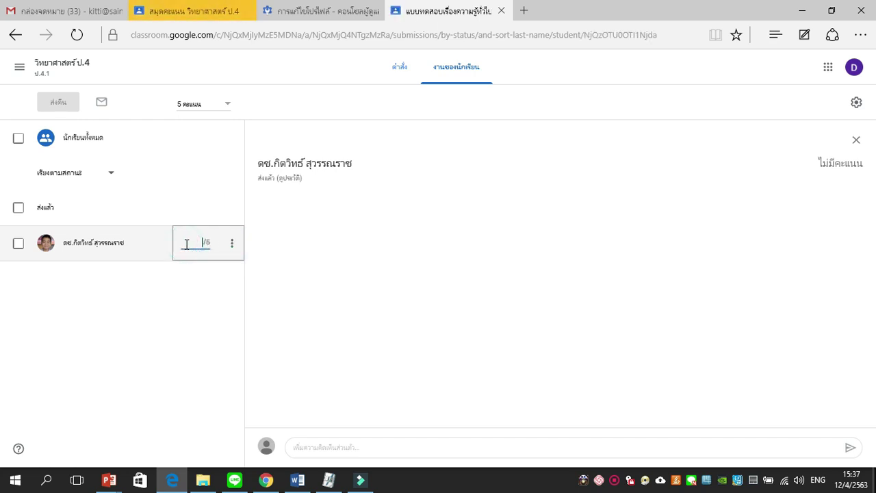
type("5")
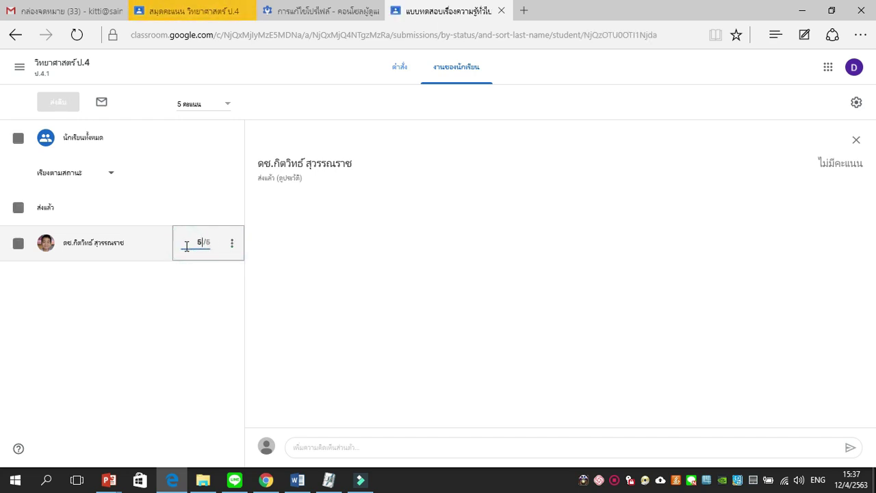
left_click(292, 263)
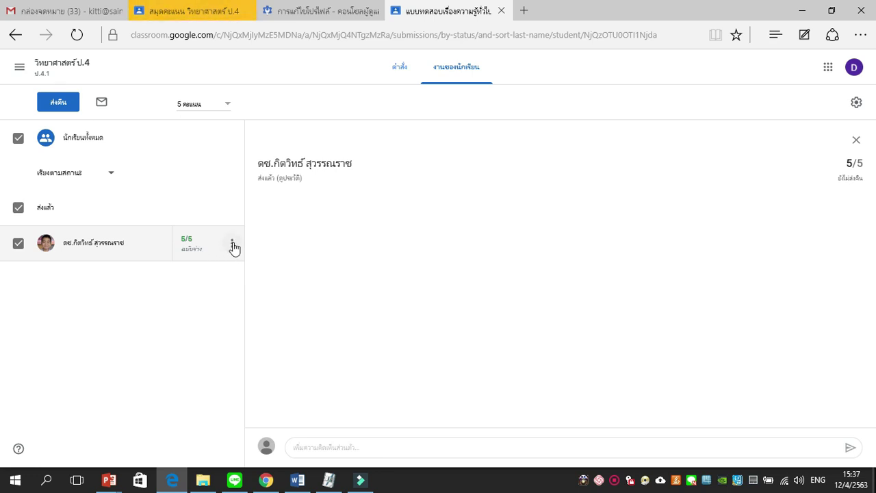
Step: Return the graded quiz to the student with the comment เยี่ยมมาก
left_click(232, 244)
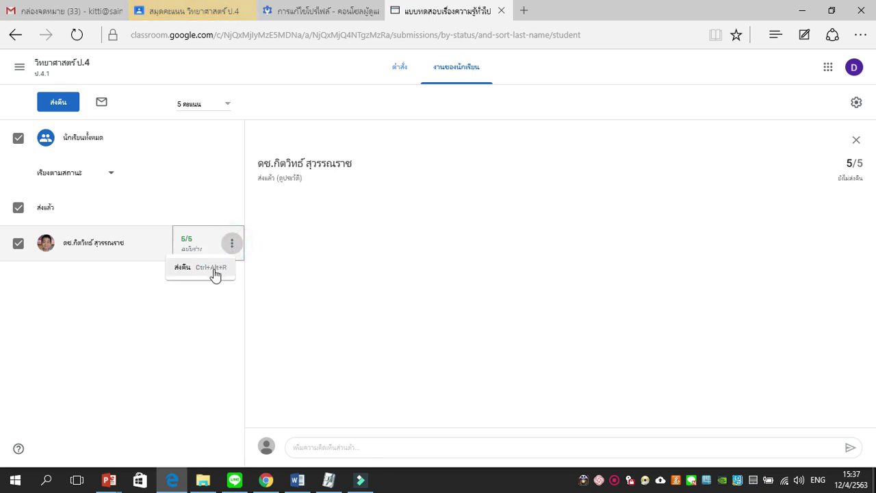
left_click(214, 273)
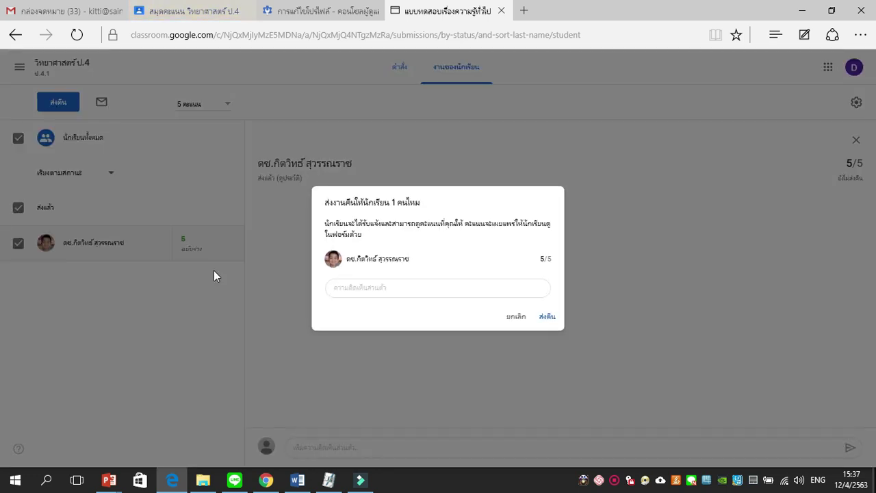
left_click(373, 286)
key("alt+shift")
type("เยี่ยมมาก")
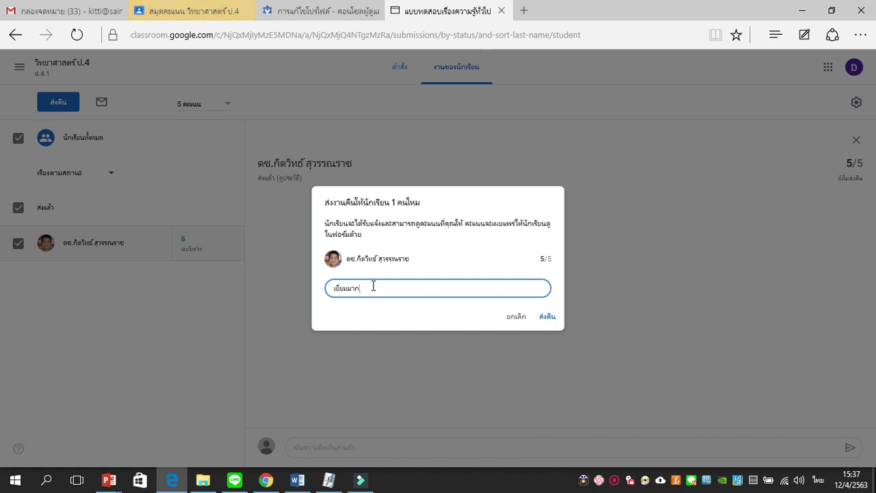
left_click(547, 317)
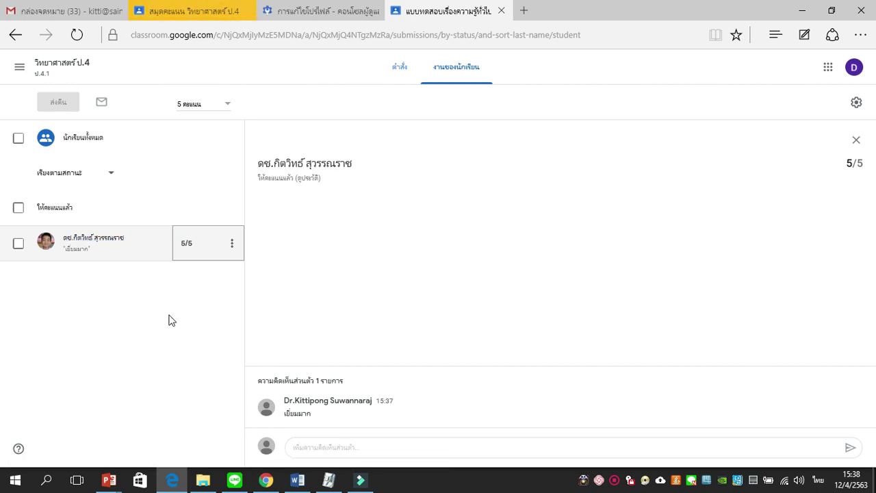
Step: In the student's browser, open วิทยาศาสตร์ ป.4 Classwork and view your work (ดูงานของคุณ)
left_click(269, 483)
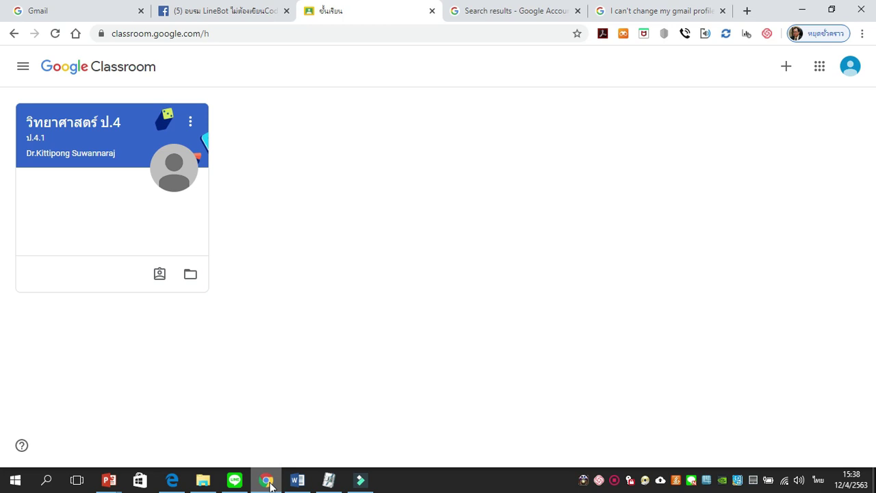
left_click(90, 131)
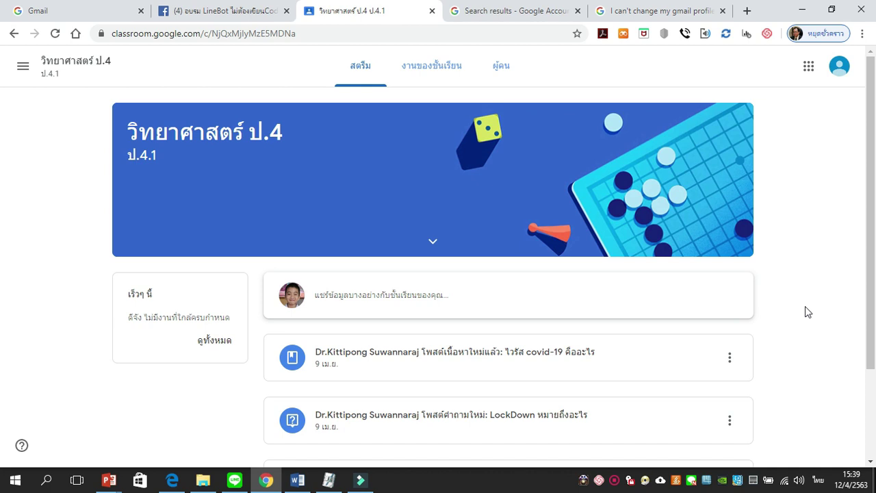
left_click(431, 70)
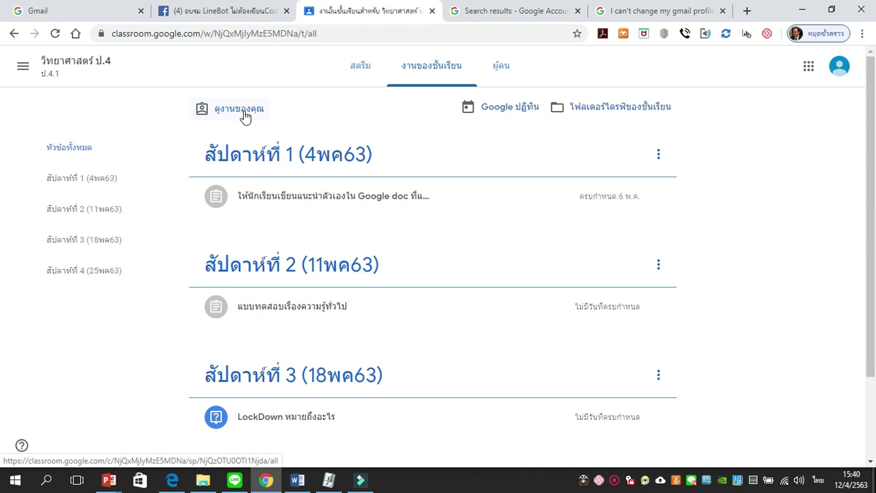
left_click(245, 117)
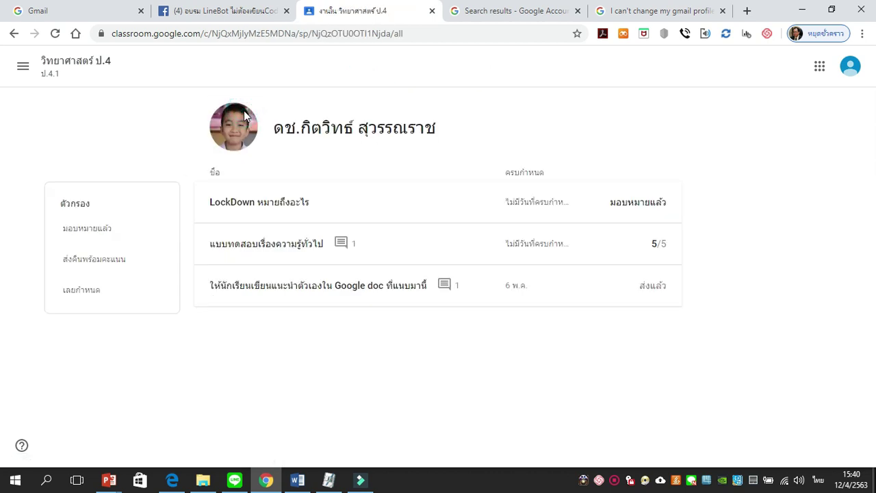